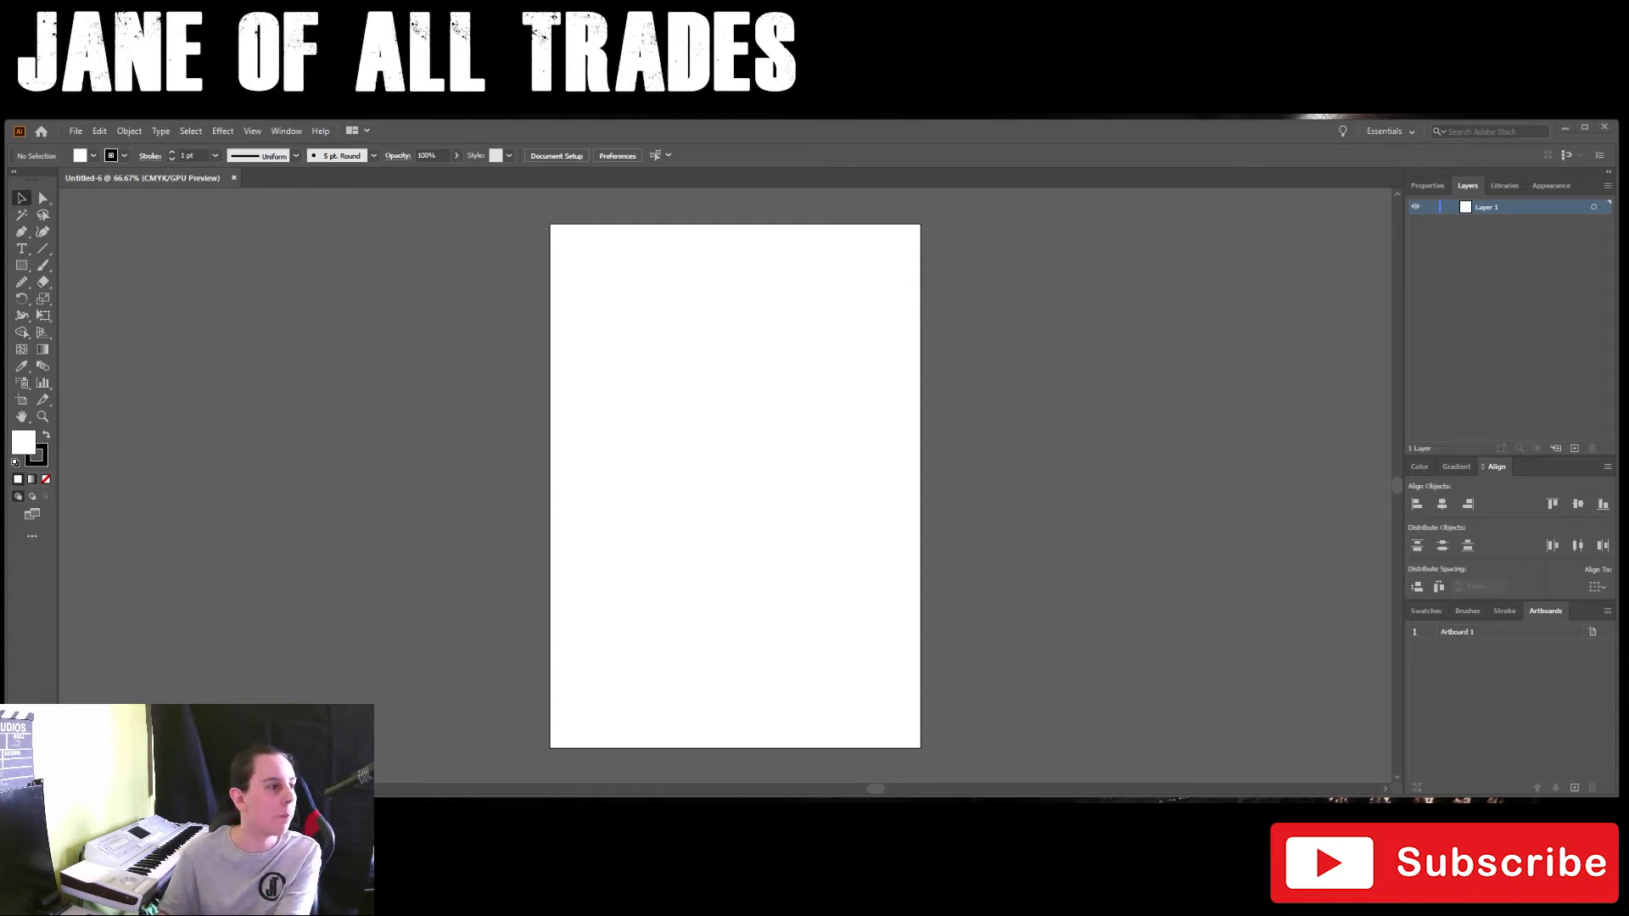
Step: Draw a straight-segment arc with the Pen tool across the artboard's upper part, turning back inward at its right end
left_click(21, 231)
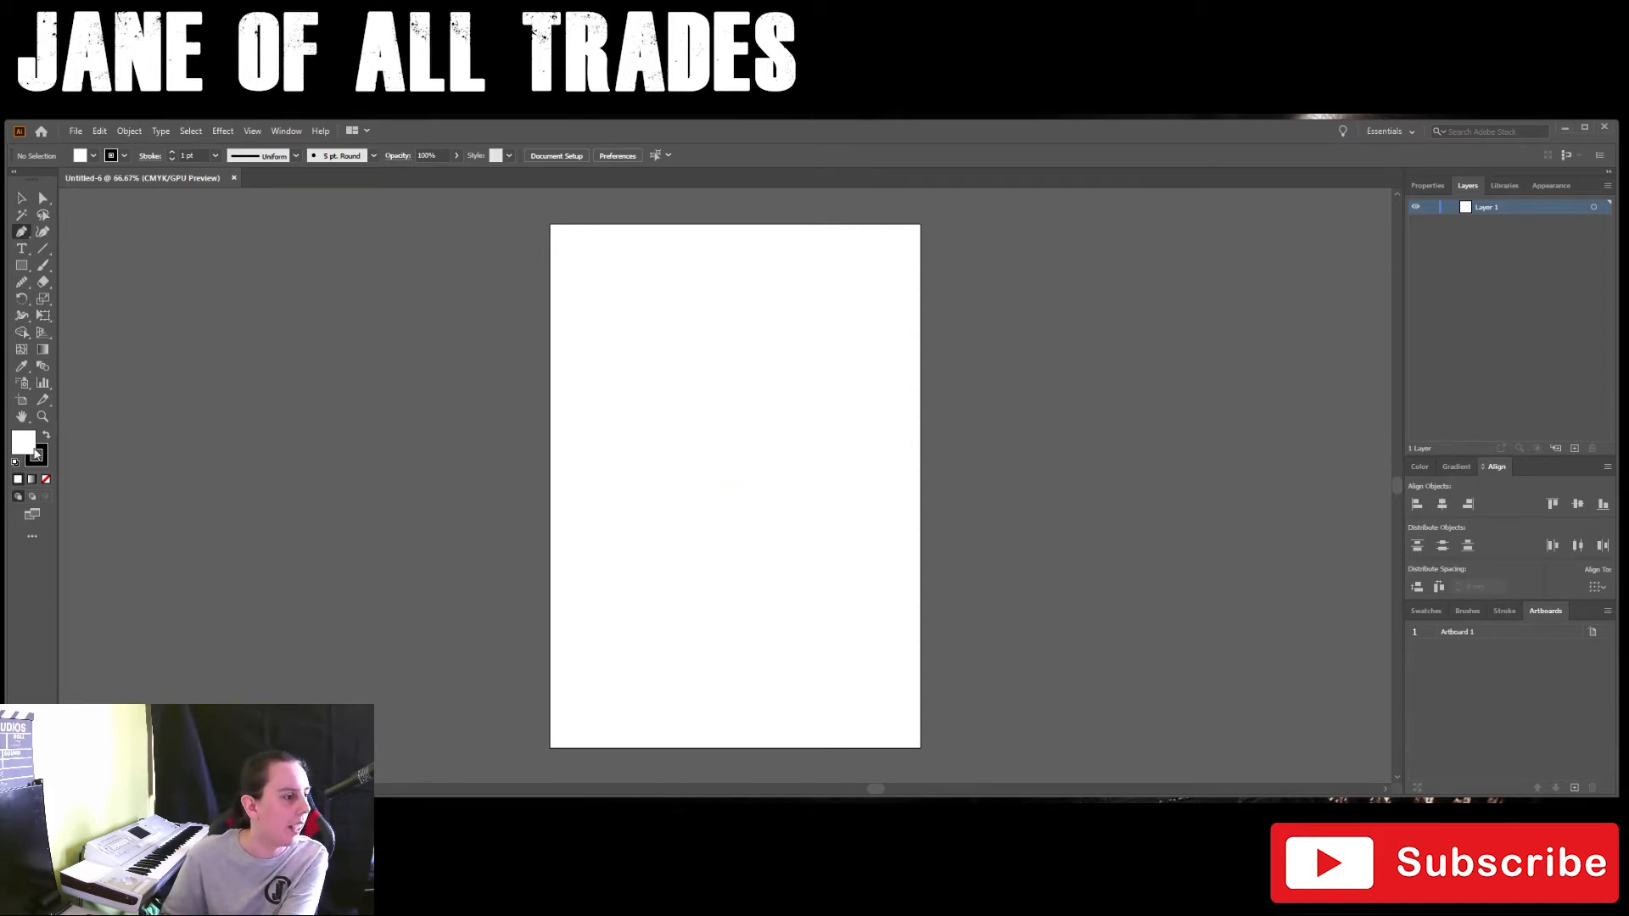
left_click(620, 367)
left_click(620, 326)
left_click(649, 308)
left_click(713, 301)
left_click(781, 319)
left_click(841, 364)
left_click(871, 398)
left_click(871, 426)
left_click(852, 451)
left_click(829, 440)
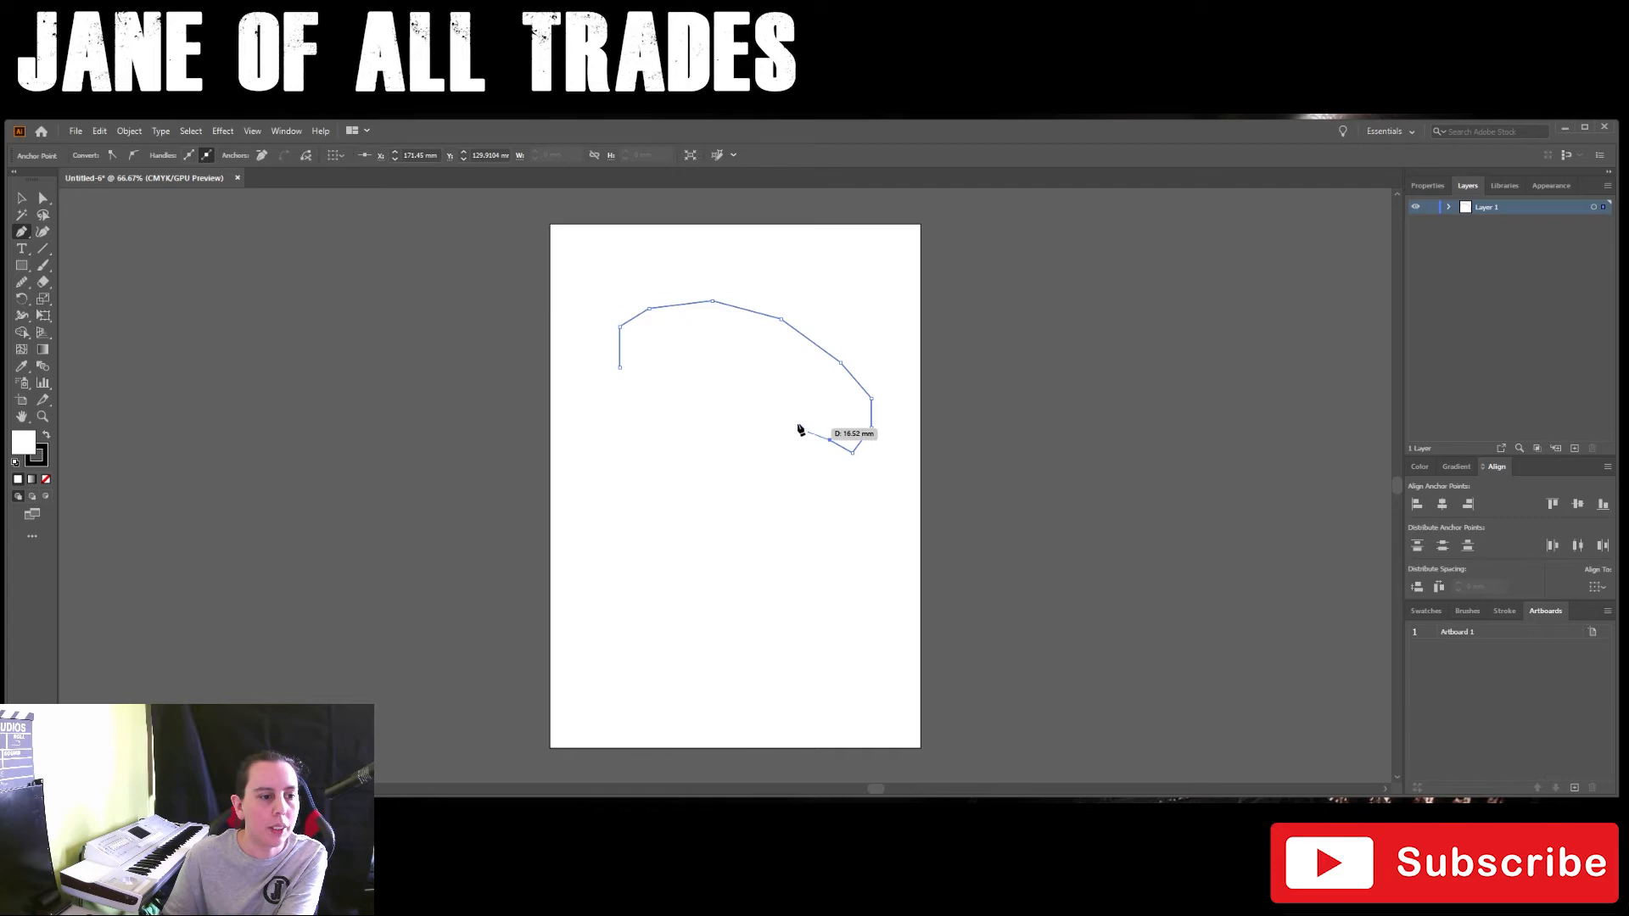
Step: Continue the path inward to a rounded bend near the artboard's centre and curve it back down toward the lower right
left_click(795, 422)
left_click(759, 403)
left_click(724, 402)
left_click_drag(682, 416, 780, 481)
left_click(821, 528)
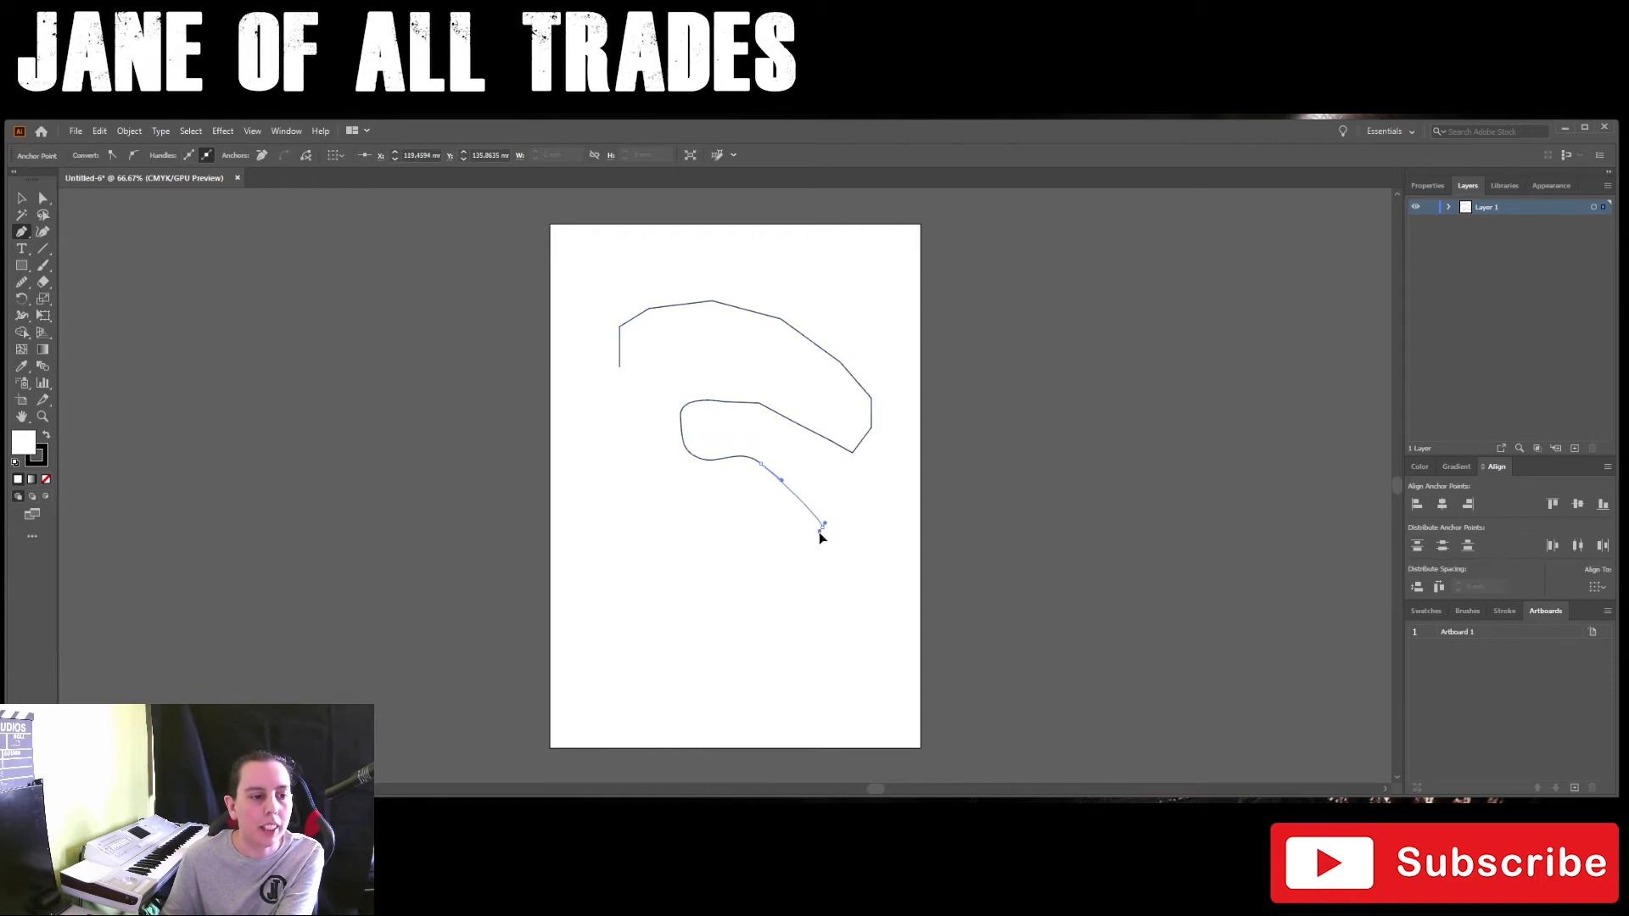
left_click_drag(816, 561, 818, 566)
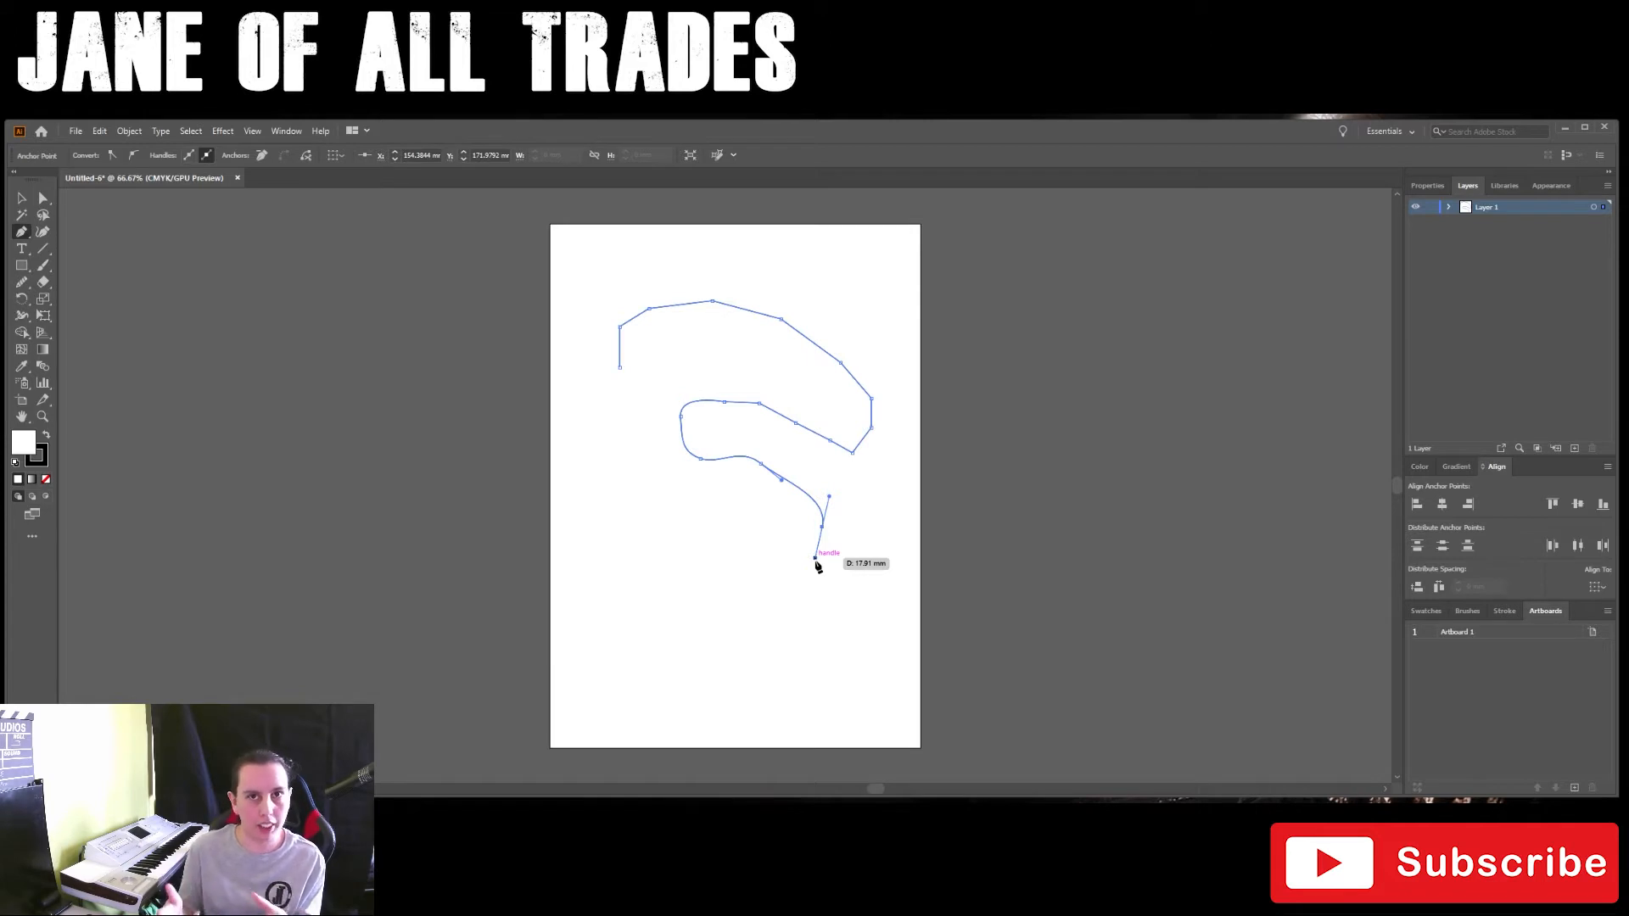
left_click(827, 580)
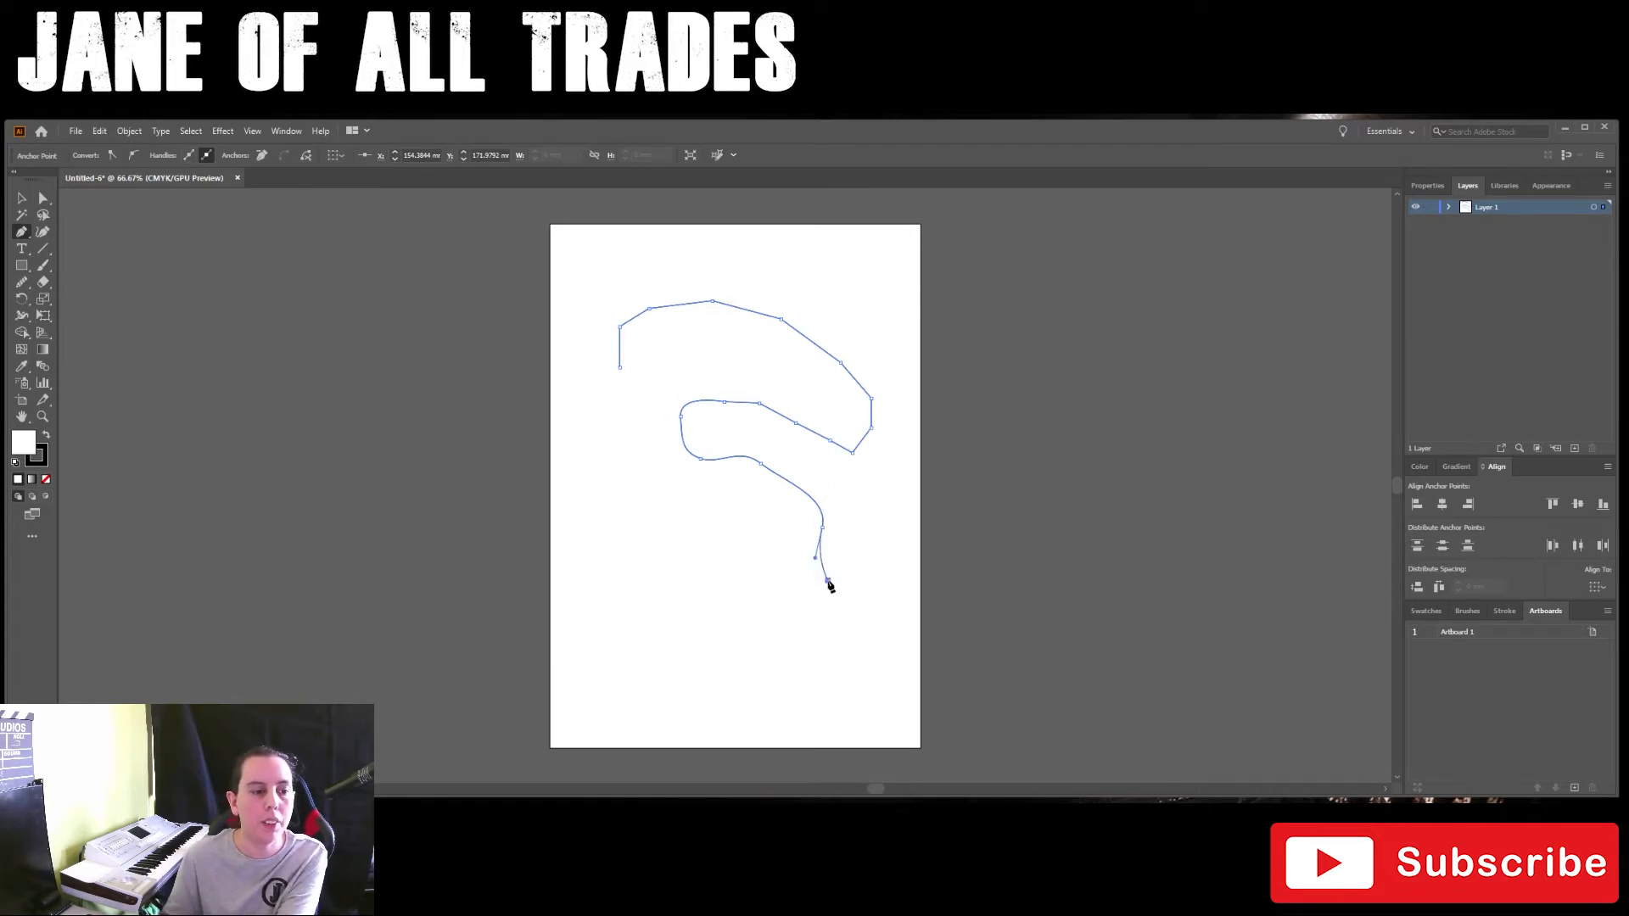
Step: Extend the path with straight segments around the lower-right bulge, along the base and up to the artboard's left side
left_click(859, 586)
left_click(886, 612)
left_click(885, 645)
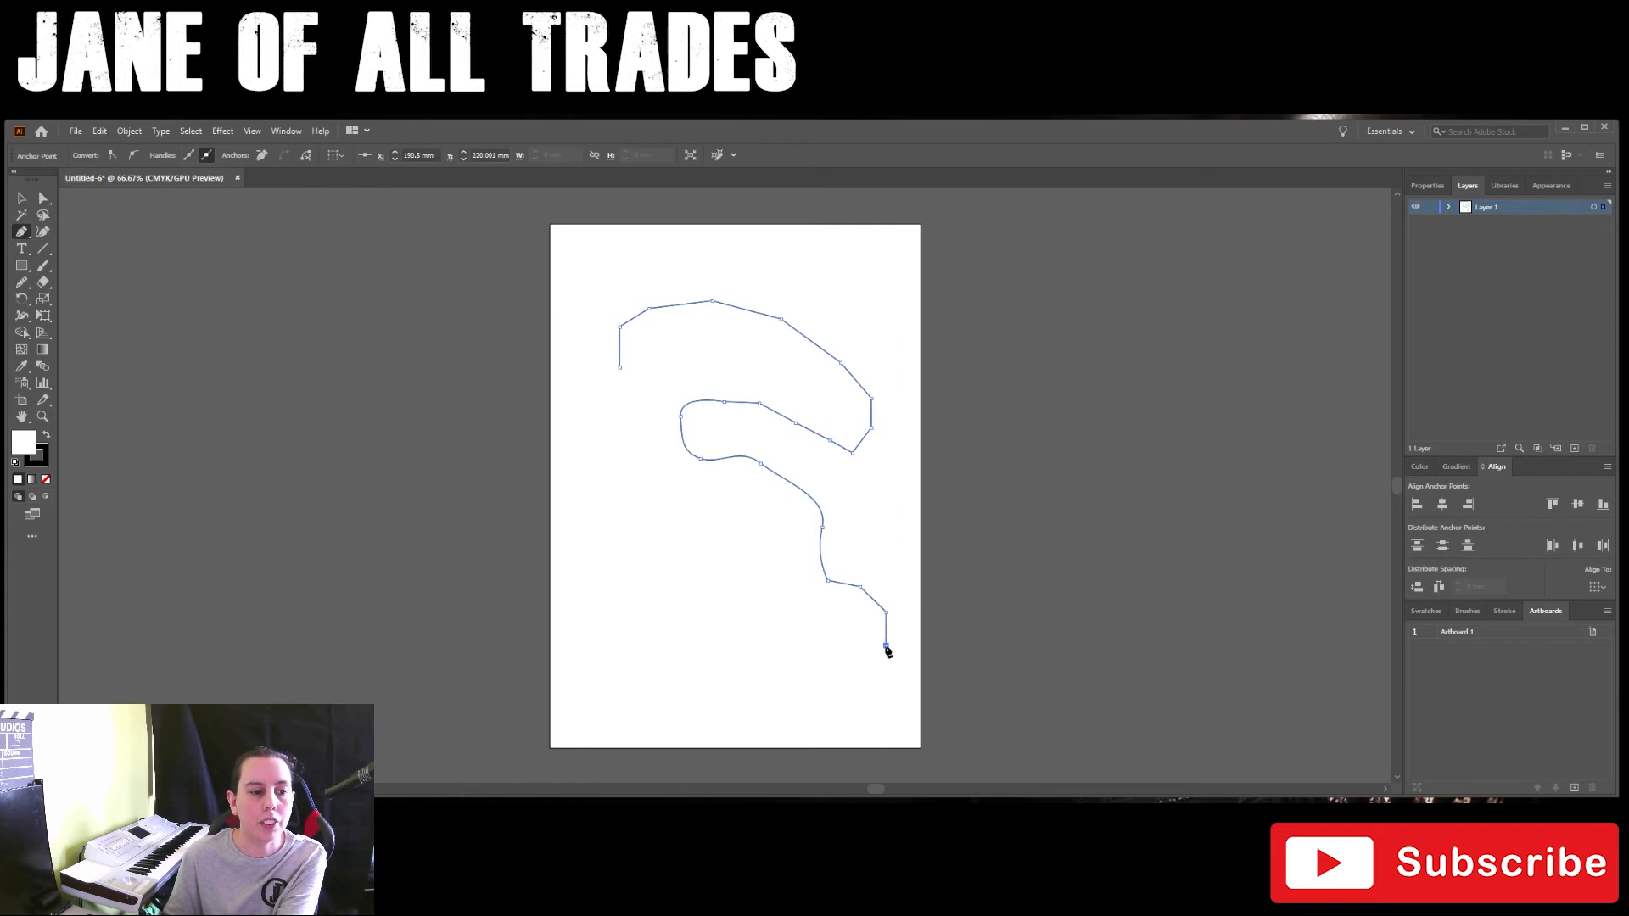
left_click(857, 671)
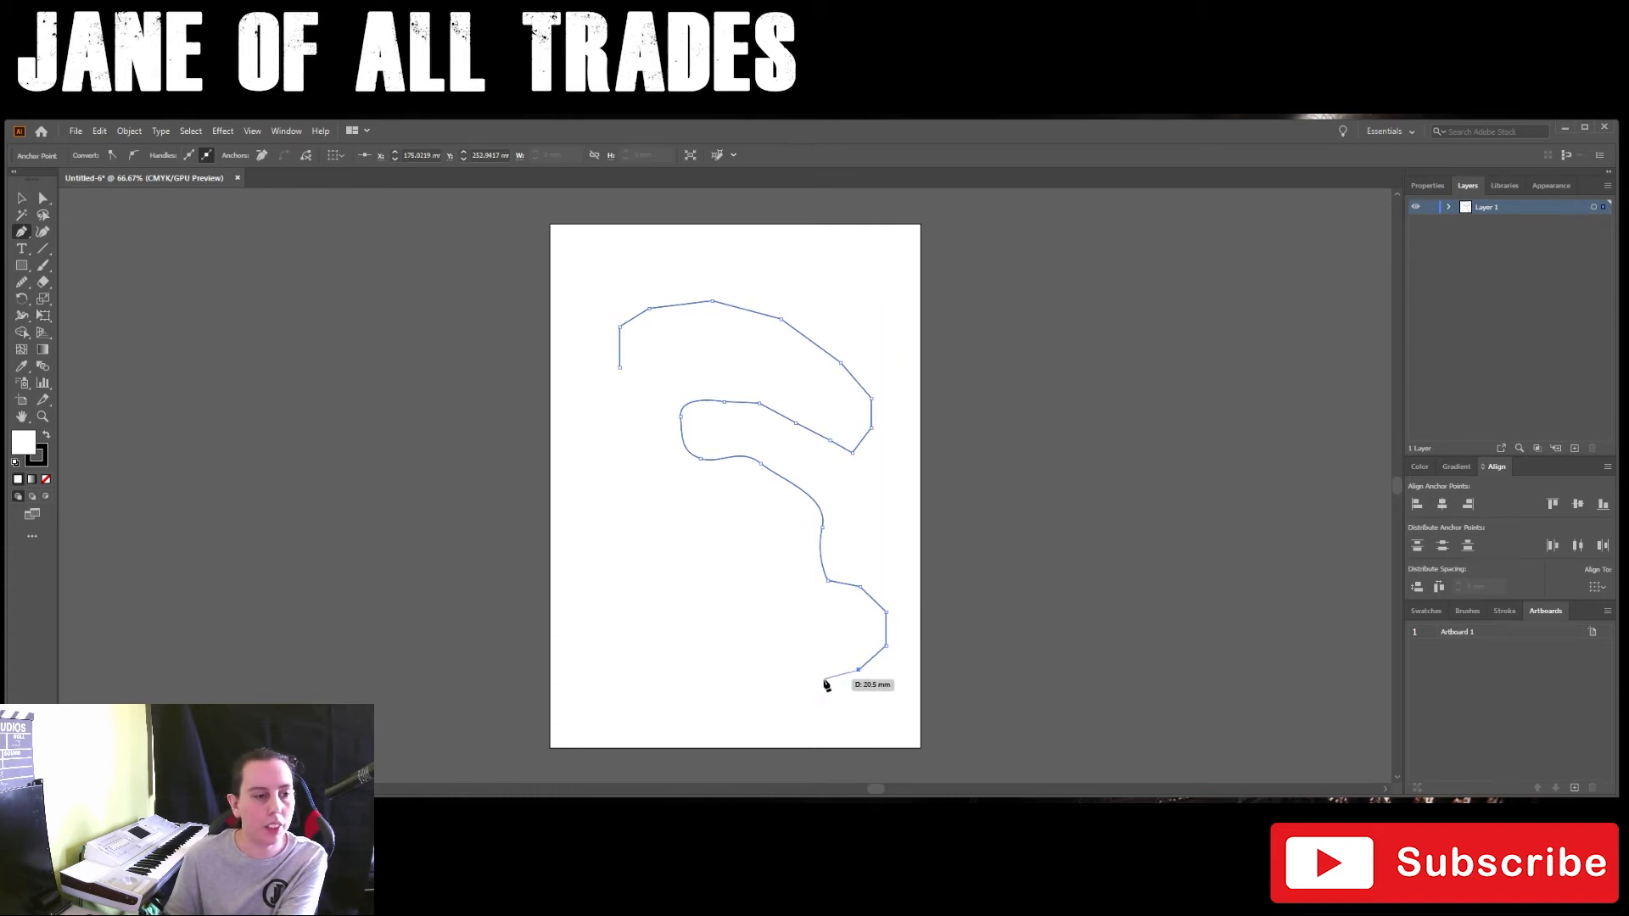
left_click(739, 669)
left_click(686, 650)
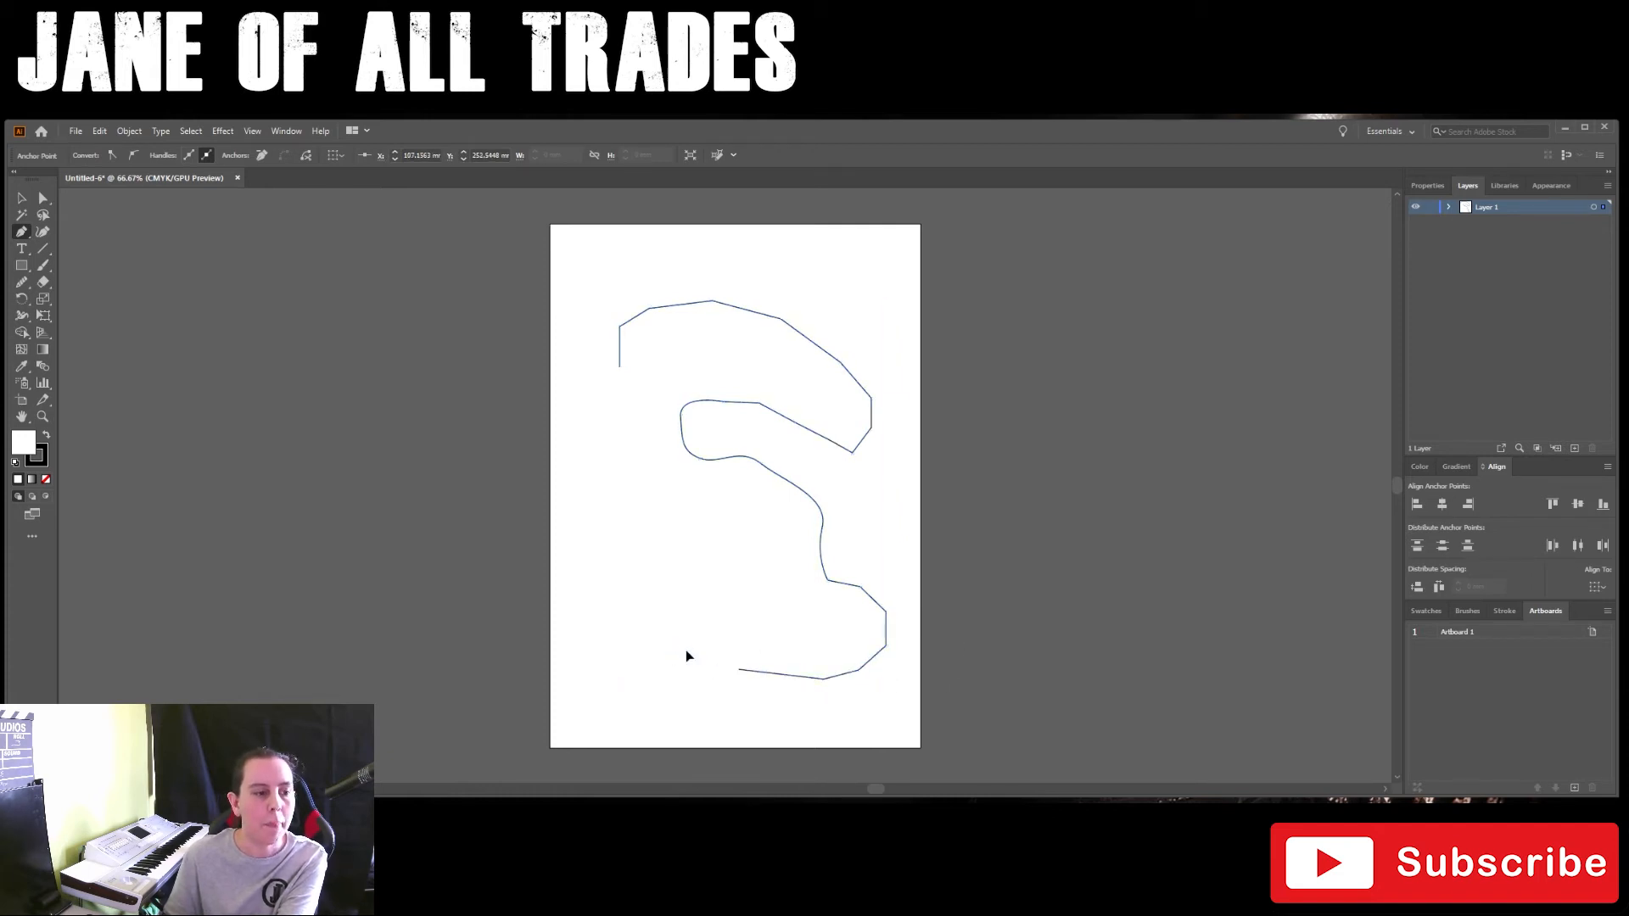
left_click(642, 620)
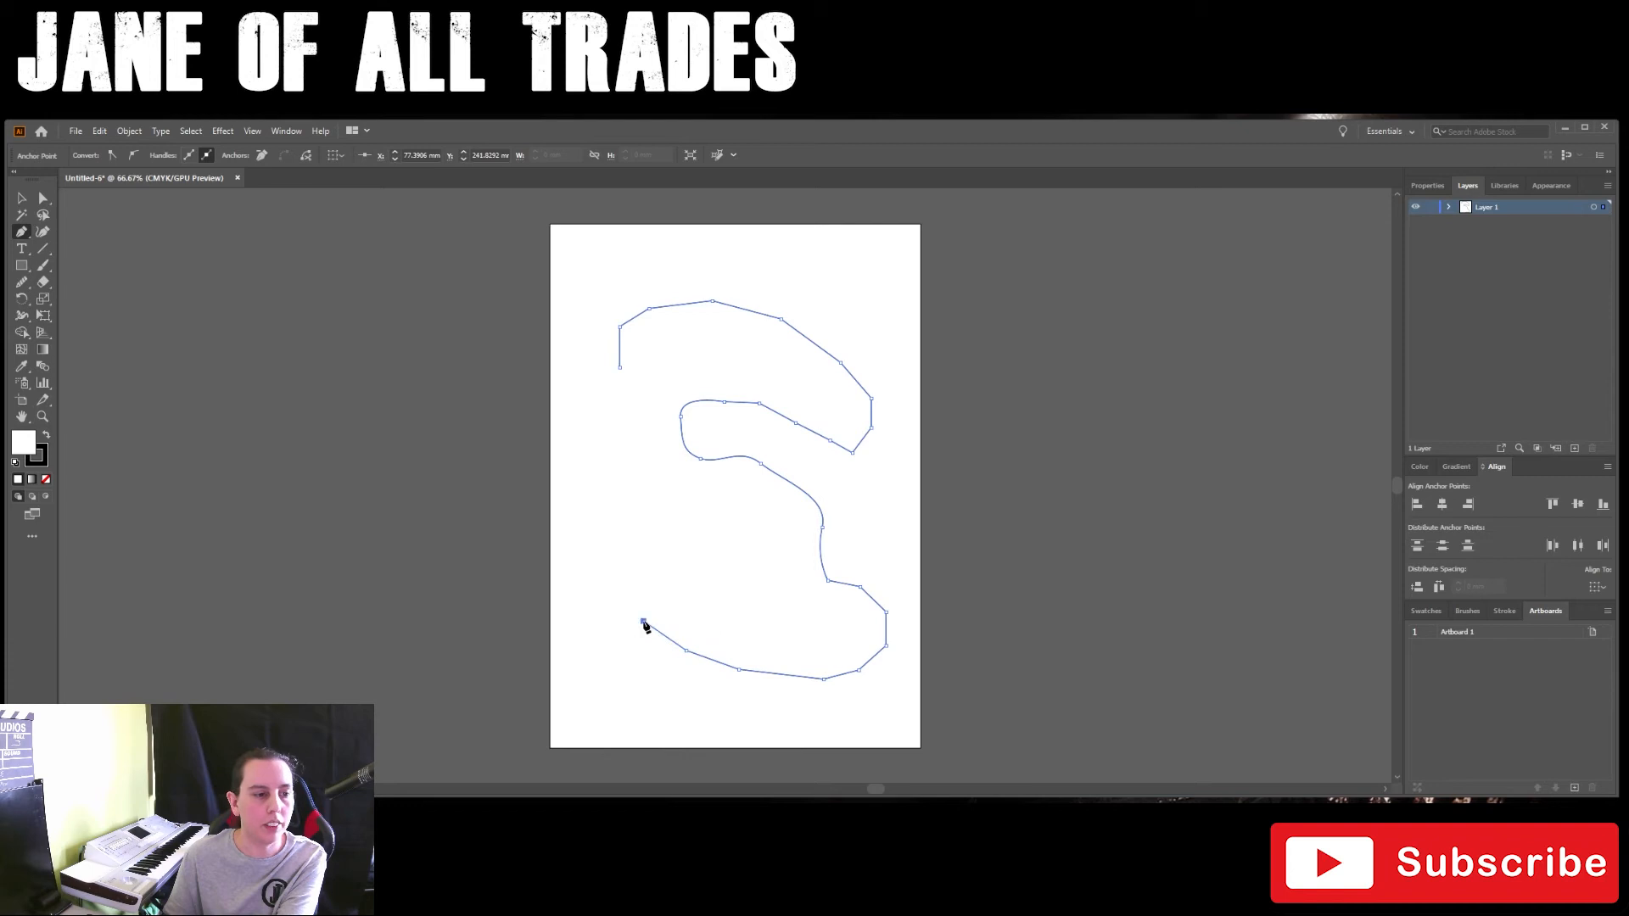
left_click(606, 587)
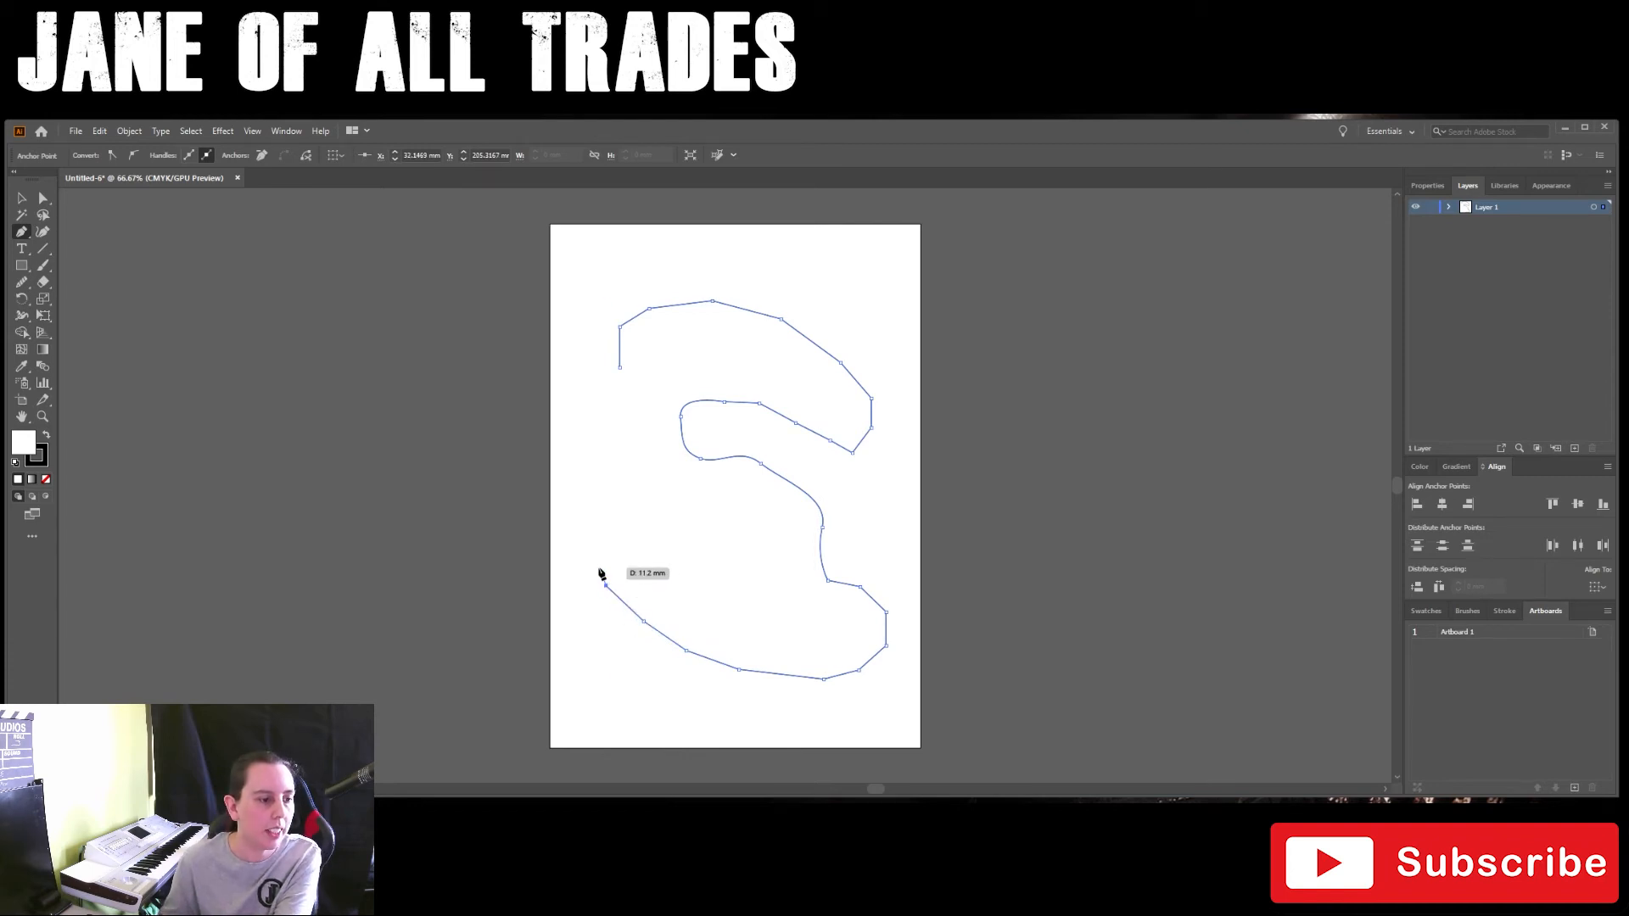
left_click(594, 539)
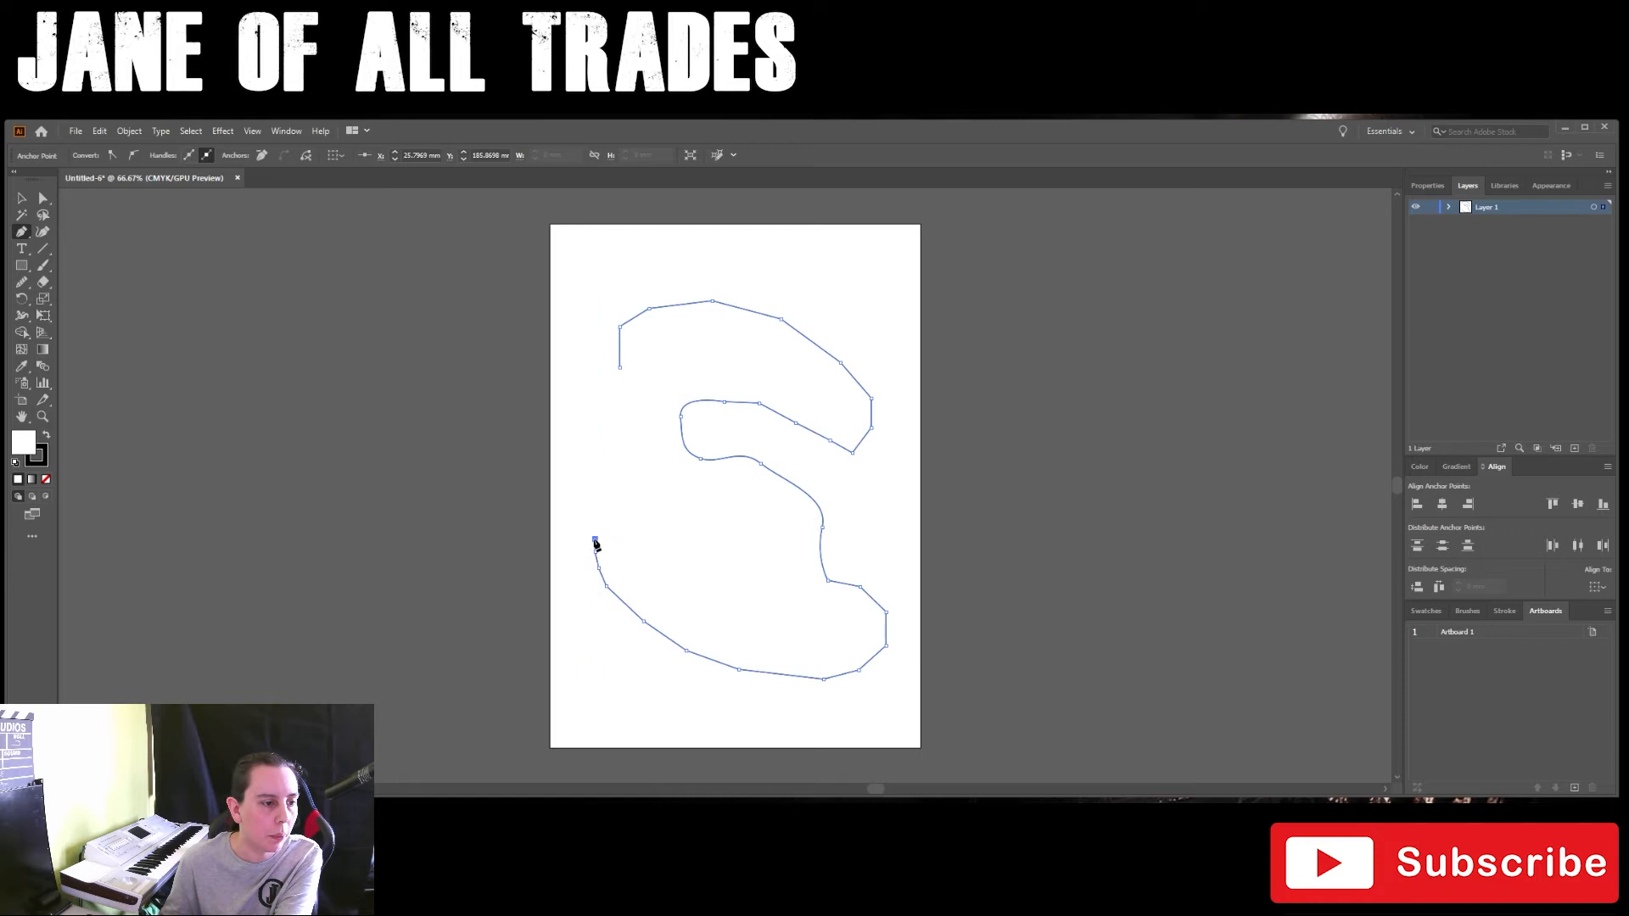
Step: Add a small rounded hook of short segments to the path at the upper end of its lower-left side
left_click(600, 528)
left_click(607, 523)
left_click(618, 522)
left_click(626, 521)
left_click(634, 525)
left_click(649, 530)
left_click(655, 524)
left_click(656, 516)
left_click(650, 506)
left_click(640, 498)
left_click(630, 493)
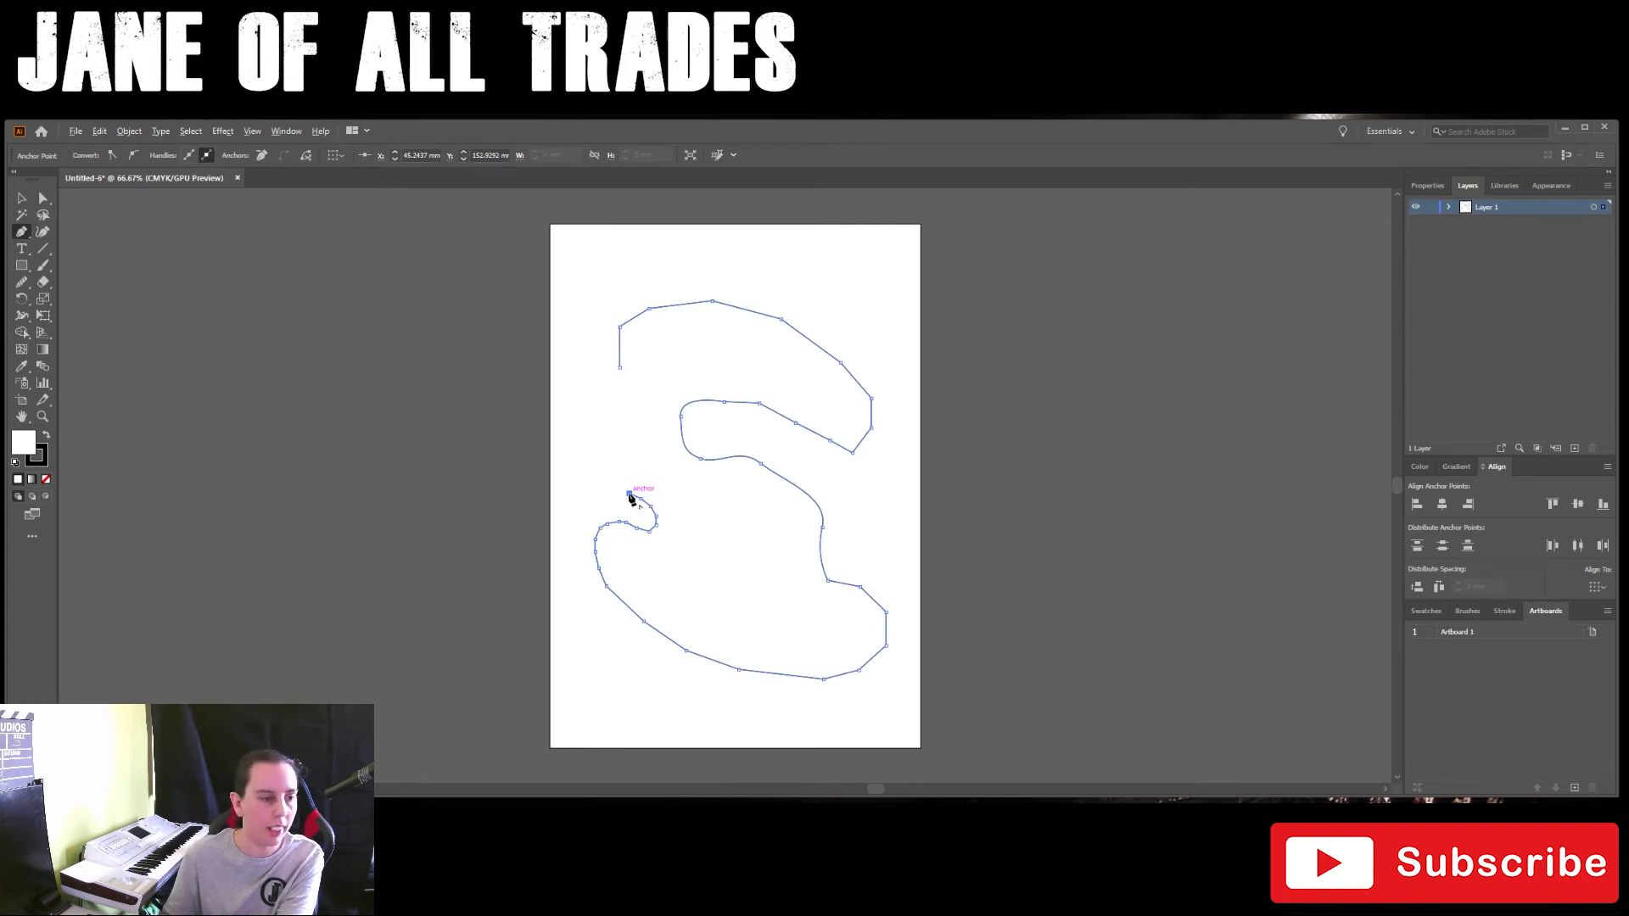
Step: Continue the path upward from the hook with short segments forming a small S-shaped squiggle on the left side
scroll(630, 498, "up", 3)
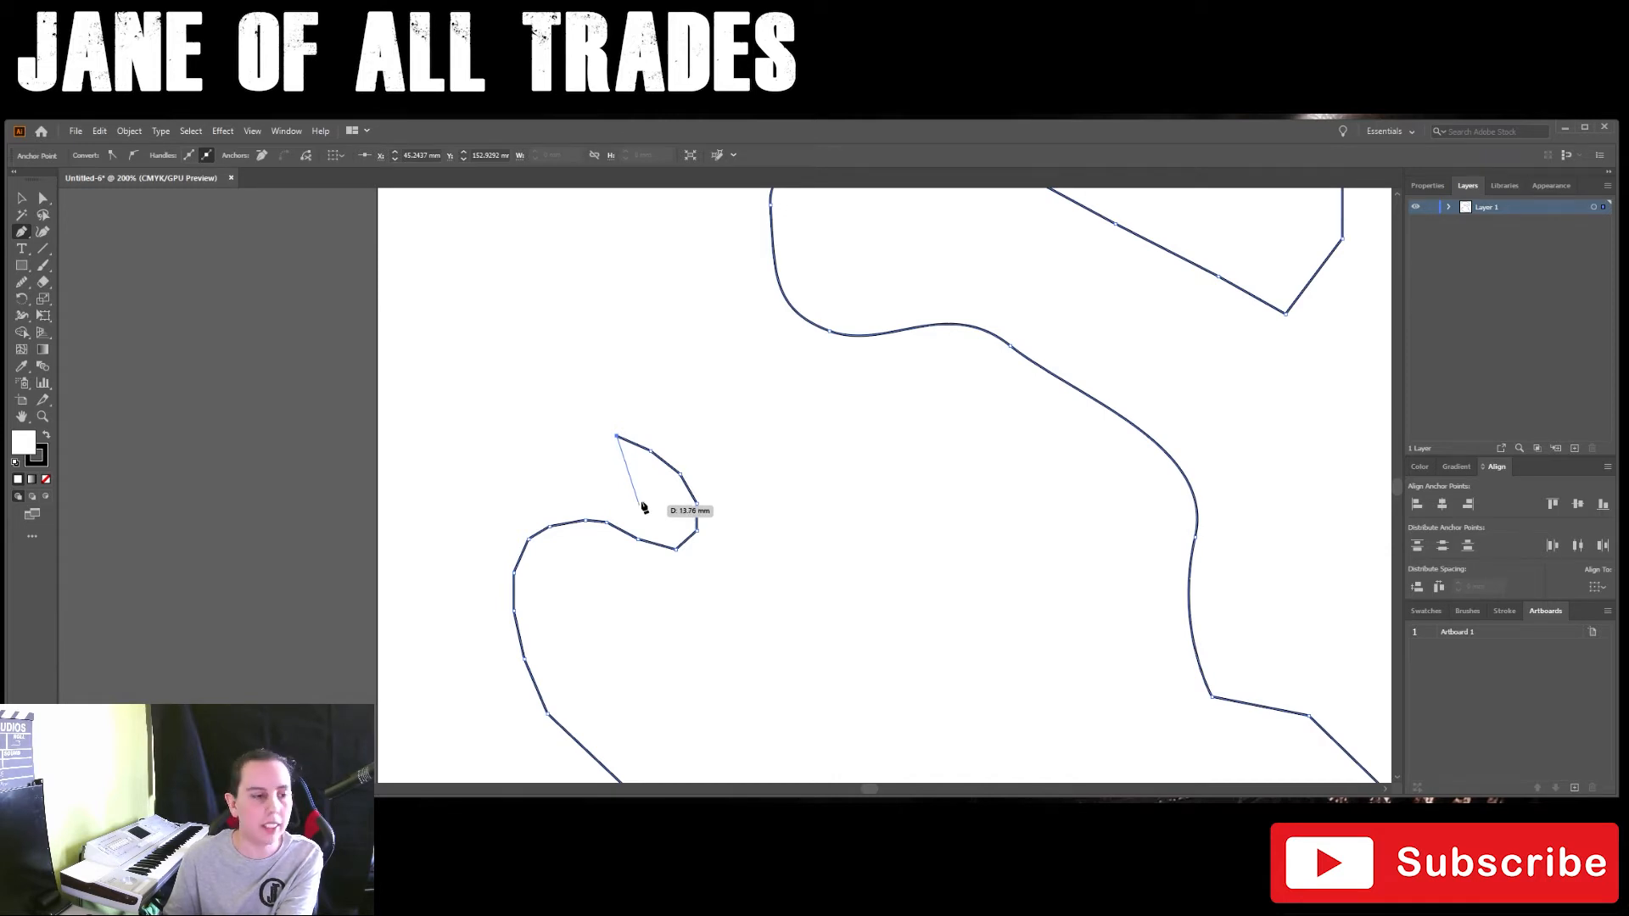
left_click_drag(654, 372, 739, 560)
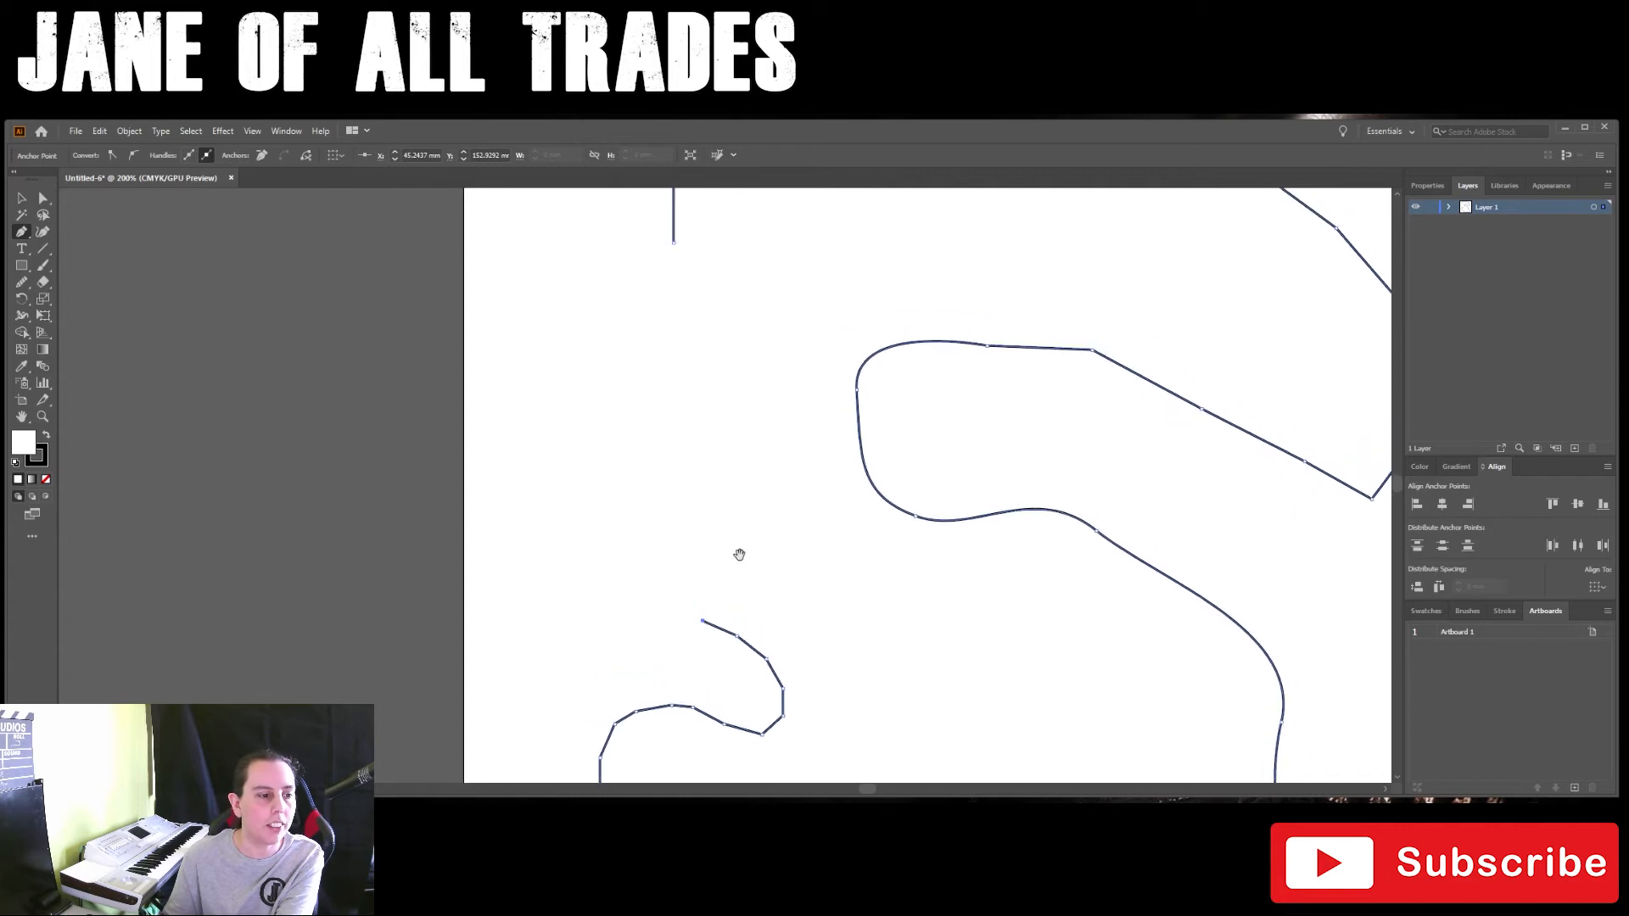
left_click(681, 607)
left_click(670, 594)
left_click(659, 580)
left_click(664, 563)
left_click(681, 562)
left_click(694, 568)
left_click(703, 578)
left_click(718, 583)
left_click(727, 575)
left_click(727, 560)
left_click(716, 549)
left_click(703, 542)
left_click(686, 538)
left_click(664, 538)
left_click(652, 532)
left_click(648, 519)
Step: Carry the wavy left side up to the starting anchor and close the path into an outline about 165 by 214 mm
left_click(651, 501)
left_click(666, 497)
left_click(687, 492)
left_click(697, 473)
left_click(700, 461)
left_click(697, 439)
left_click(687, 427)
left_click(677, 413)
left_click(669, 397)
left_click(667, 383)
left_click(666, 367)
left_click(666, 339)
left_click(667, 315)
left_click(670, 287)
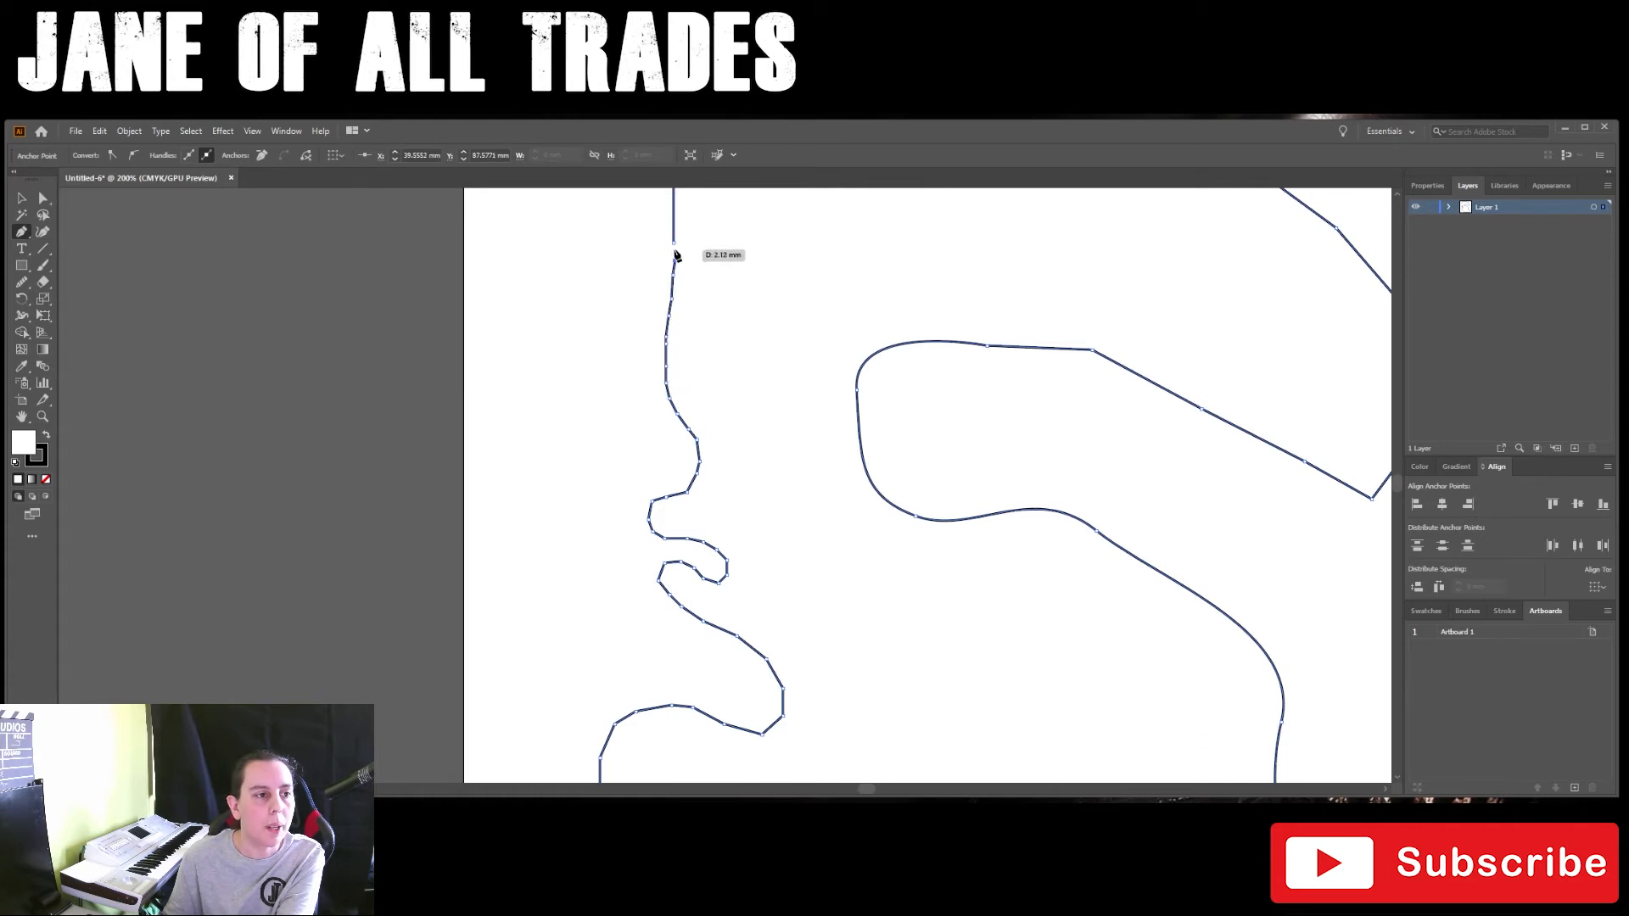
left_click(673, 244)
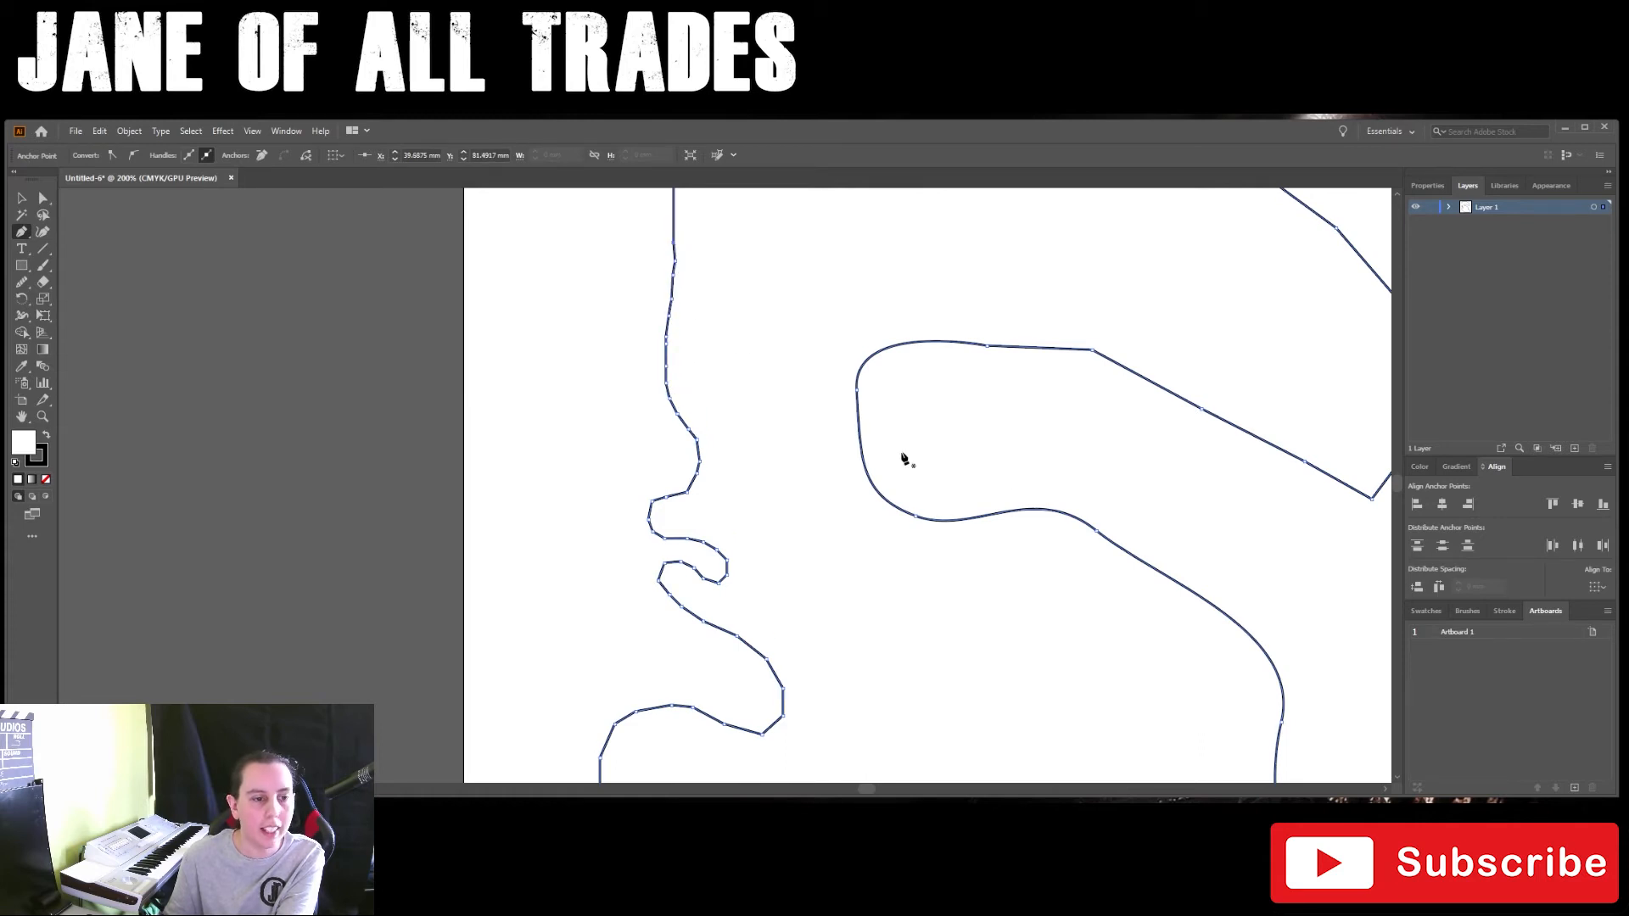
scroll(902, 458, "down", 3, "alt")
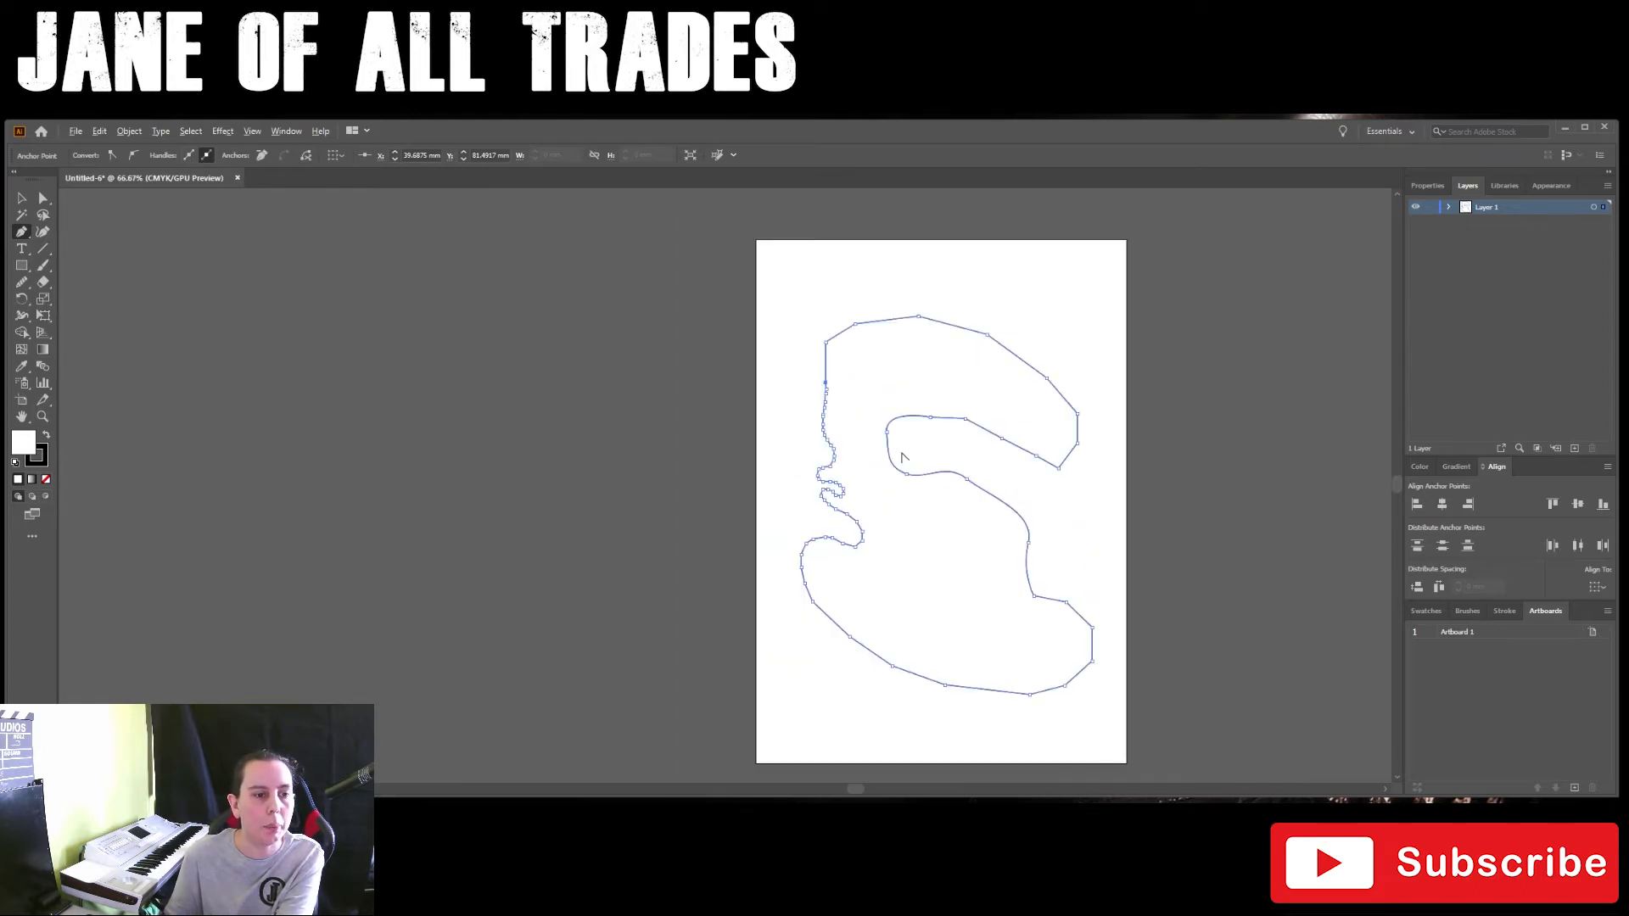
left_click_drag(1013, 501, 779, 458)
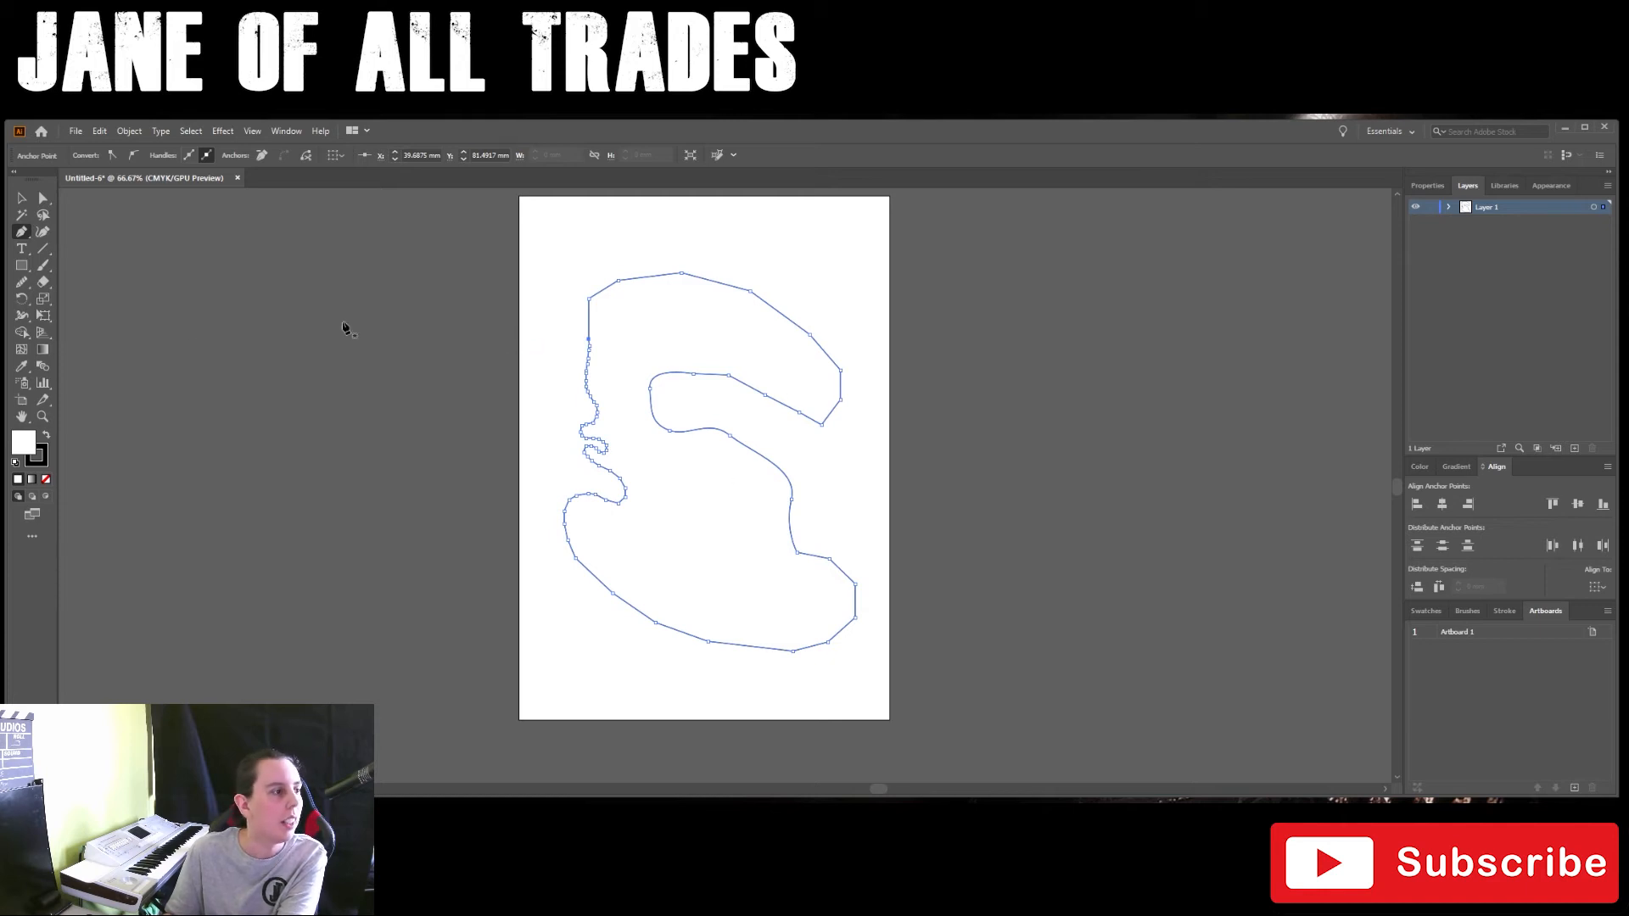
Step: Add anchor points along the inner bend and the upper arm's lower edge using the Add Anchor Point tool
left_click(20, 233)
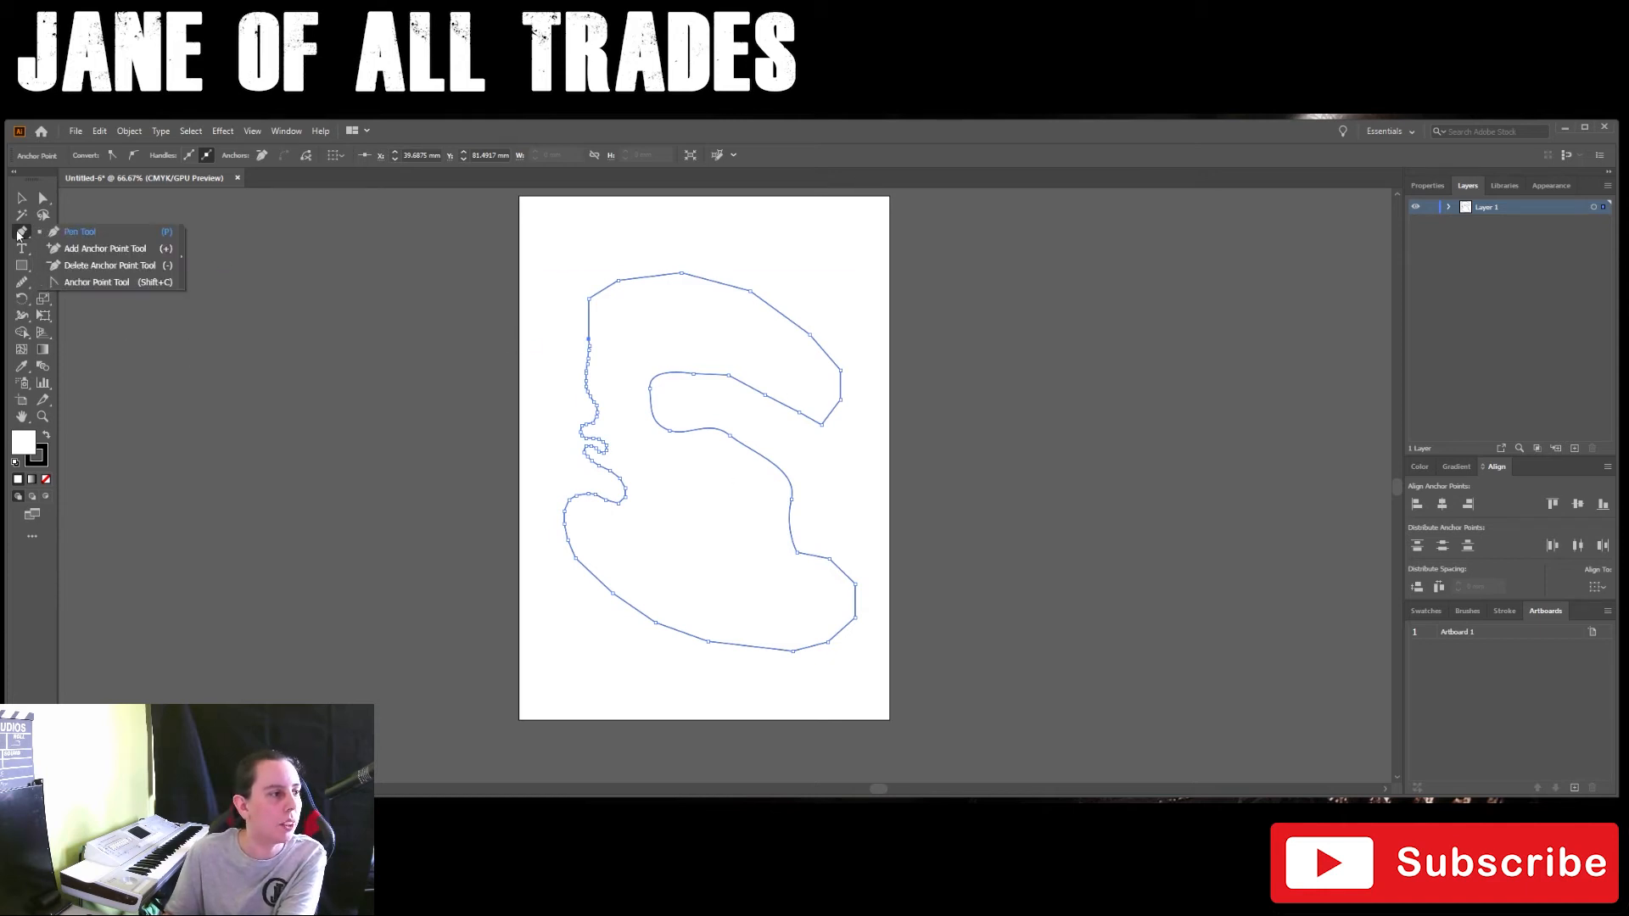
left_click(95, 250)
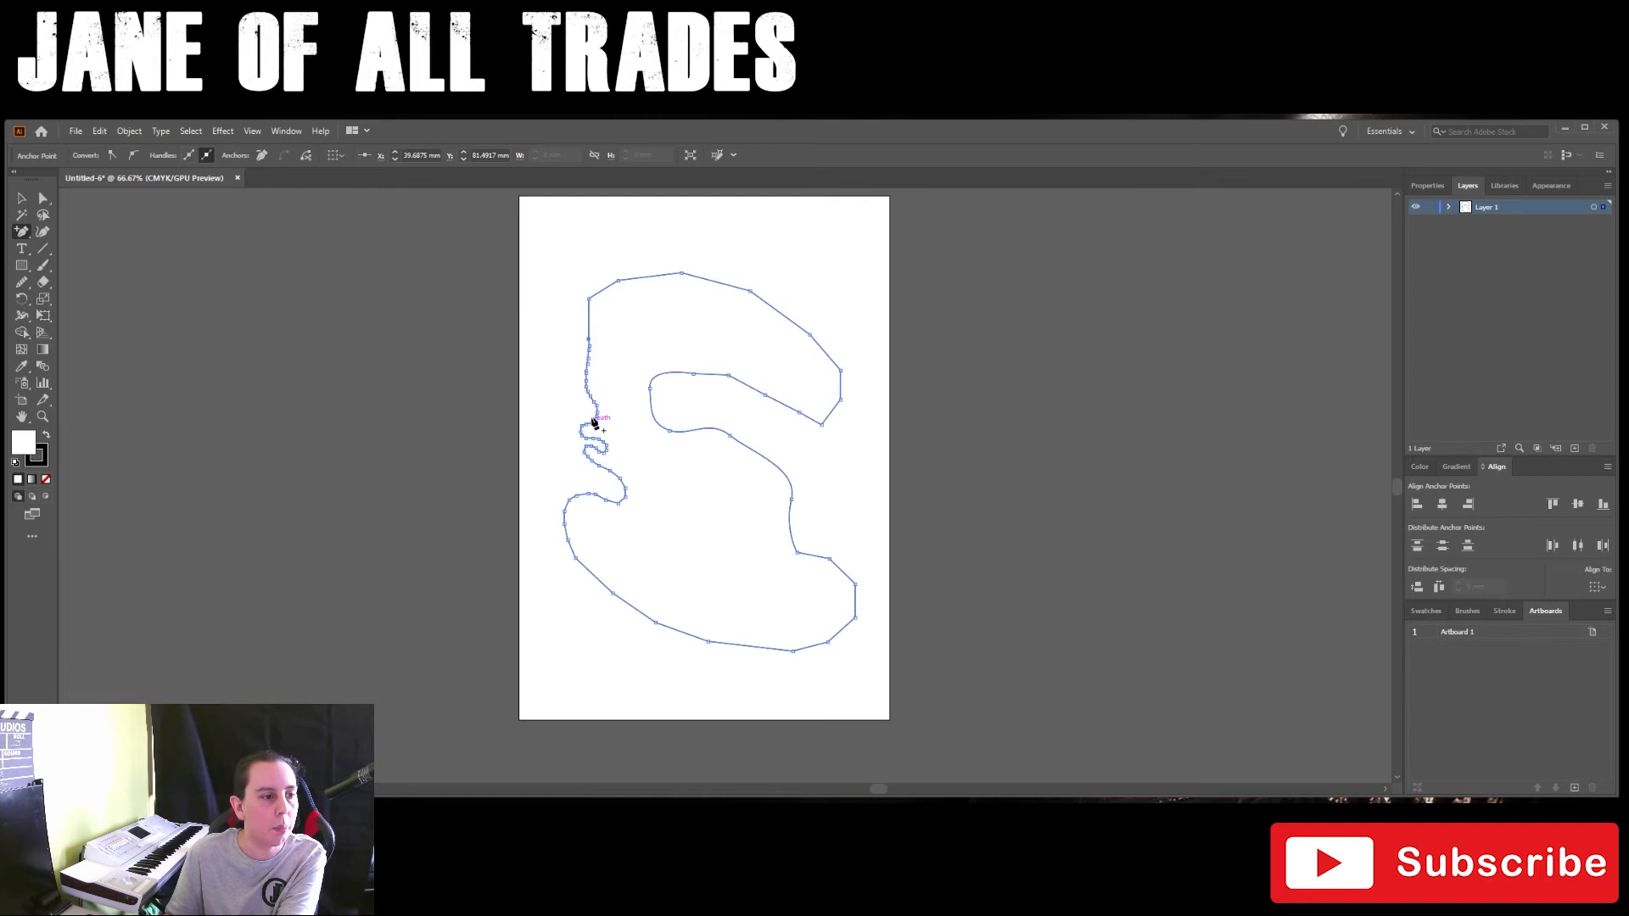
left_click(653, 416)
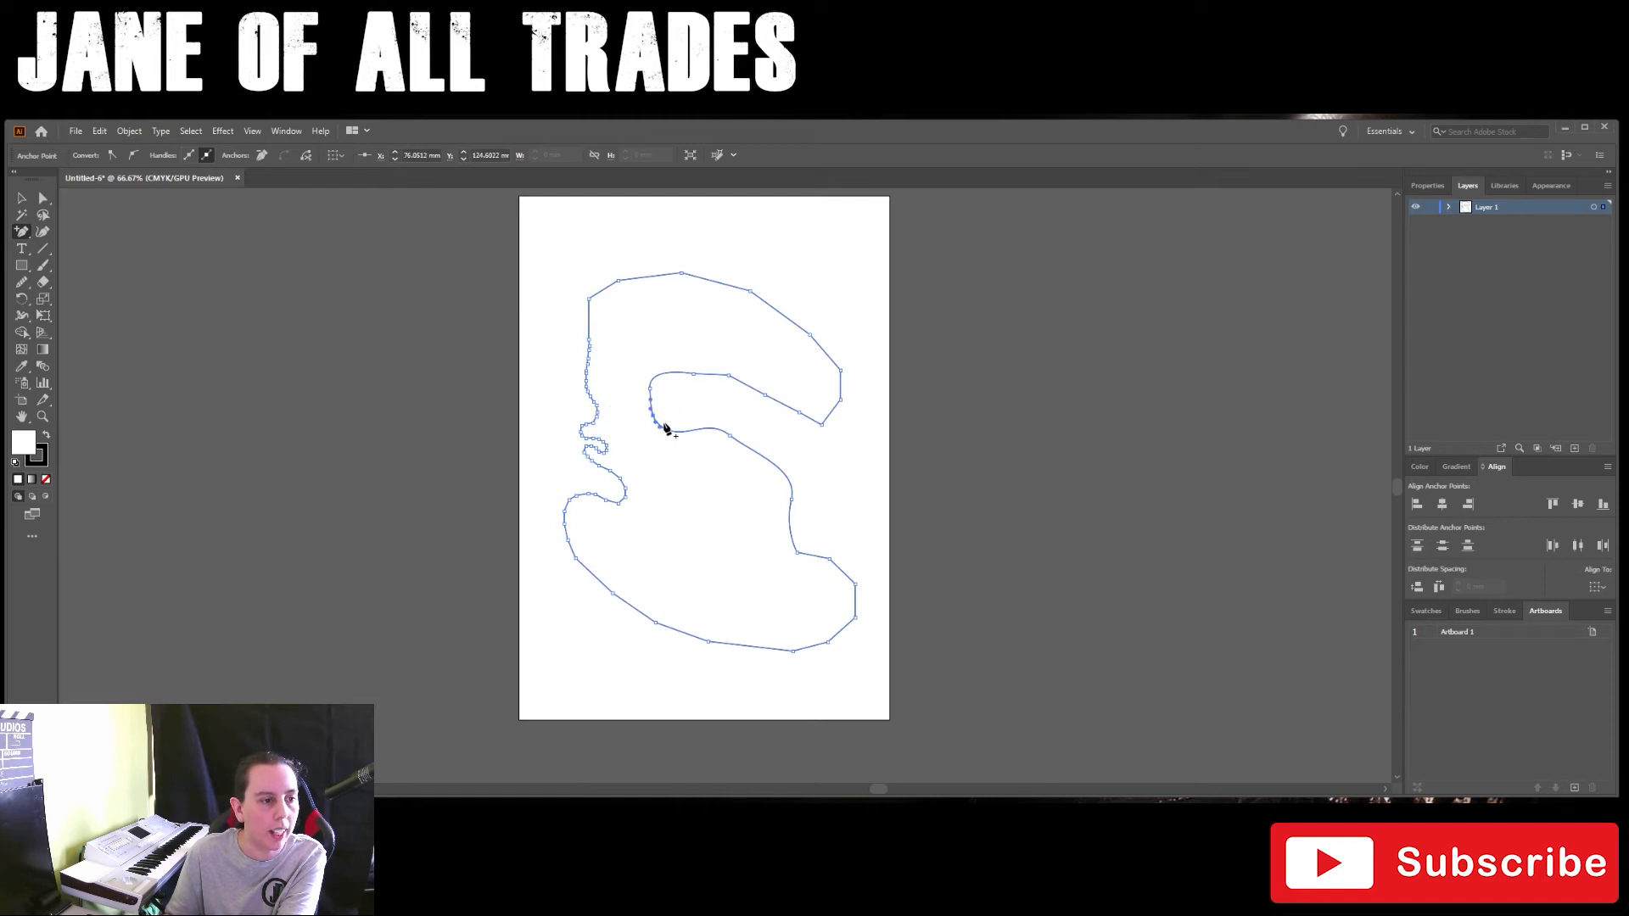
left_click(663, 374)
left_click(705, 374)
left_click(728, 374)
left_click(743, 382)
left_click(810, 419)
left_click(828, 414)
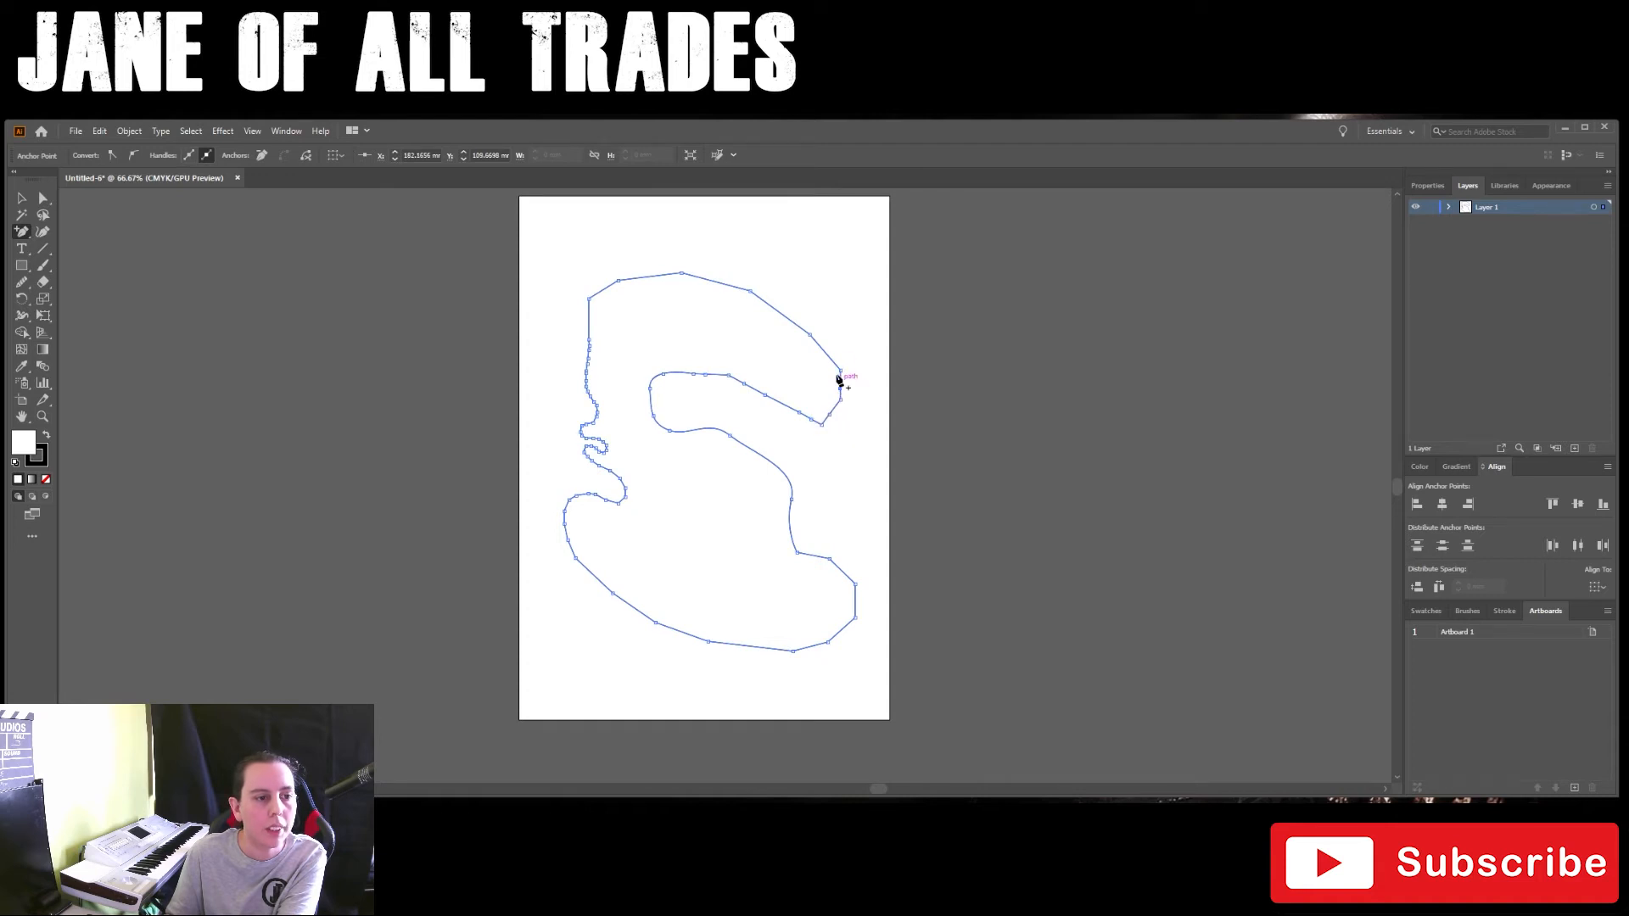
Step: Add more anchor points around the upper arm's right tip and on its upper and lower edges
left_click(821, 346)
left_click(829, 357)
left_click(839, 380)
left_click(836, 406)
left_click(787, 405)
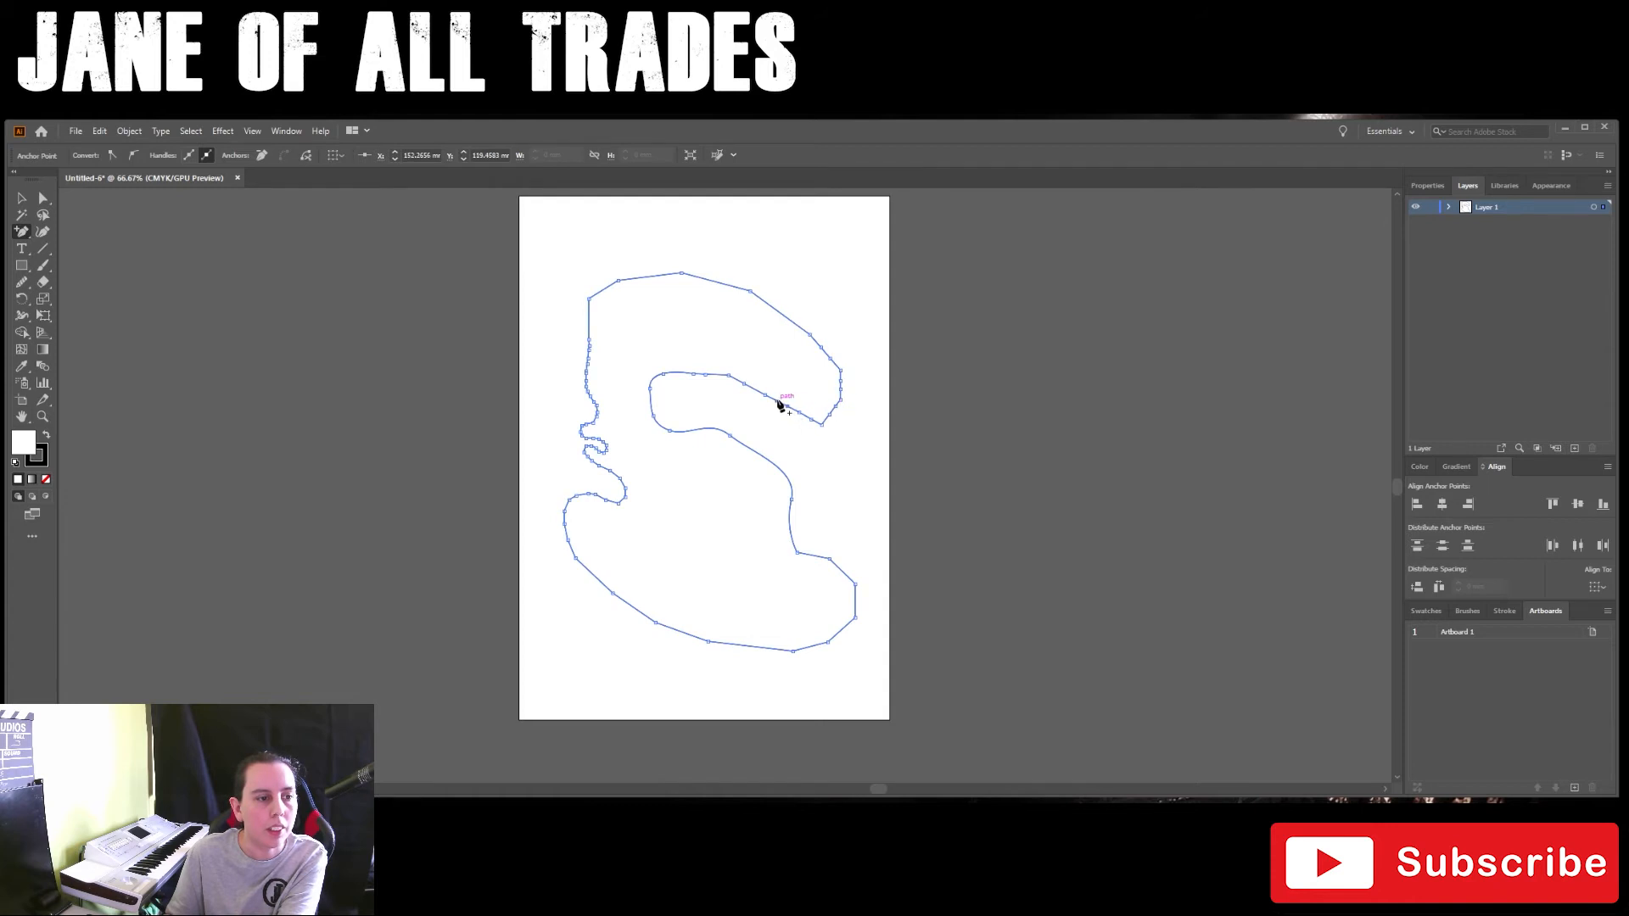
left_click(797, 325)
left_click(815, 342)
left_click(754, 388)
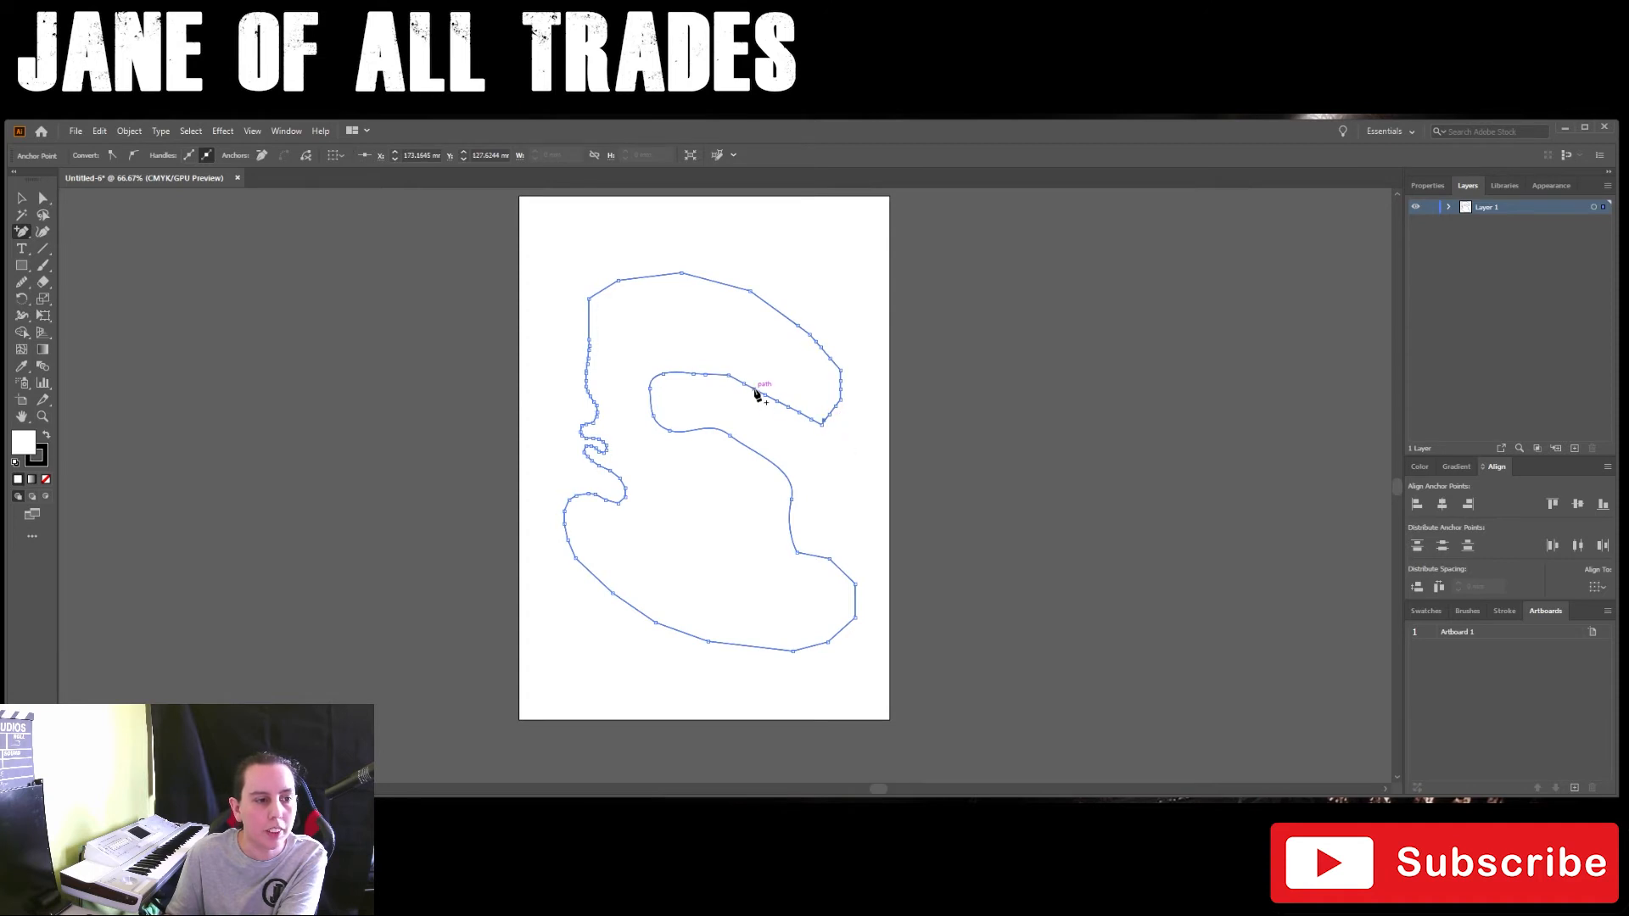
left_click(792, 322)
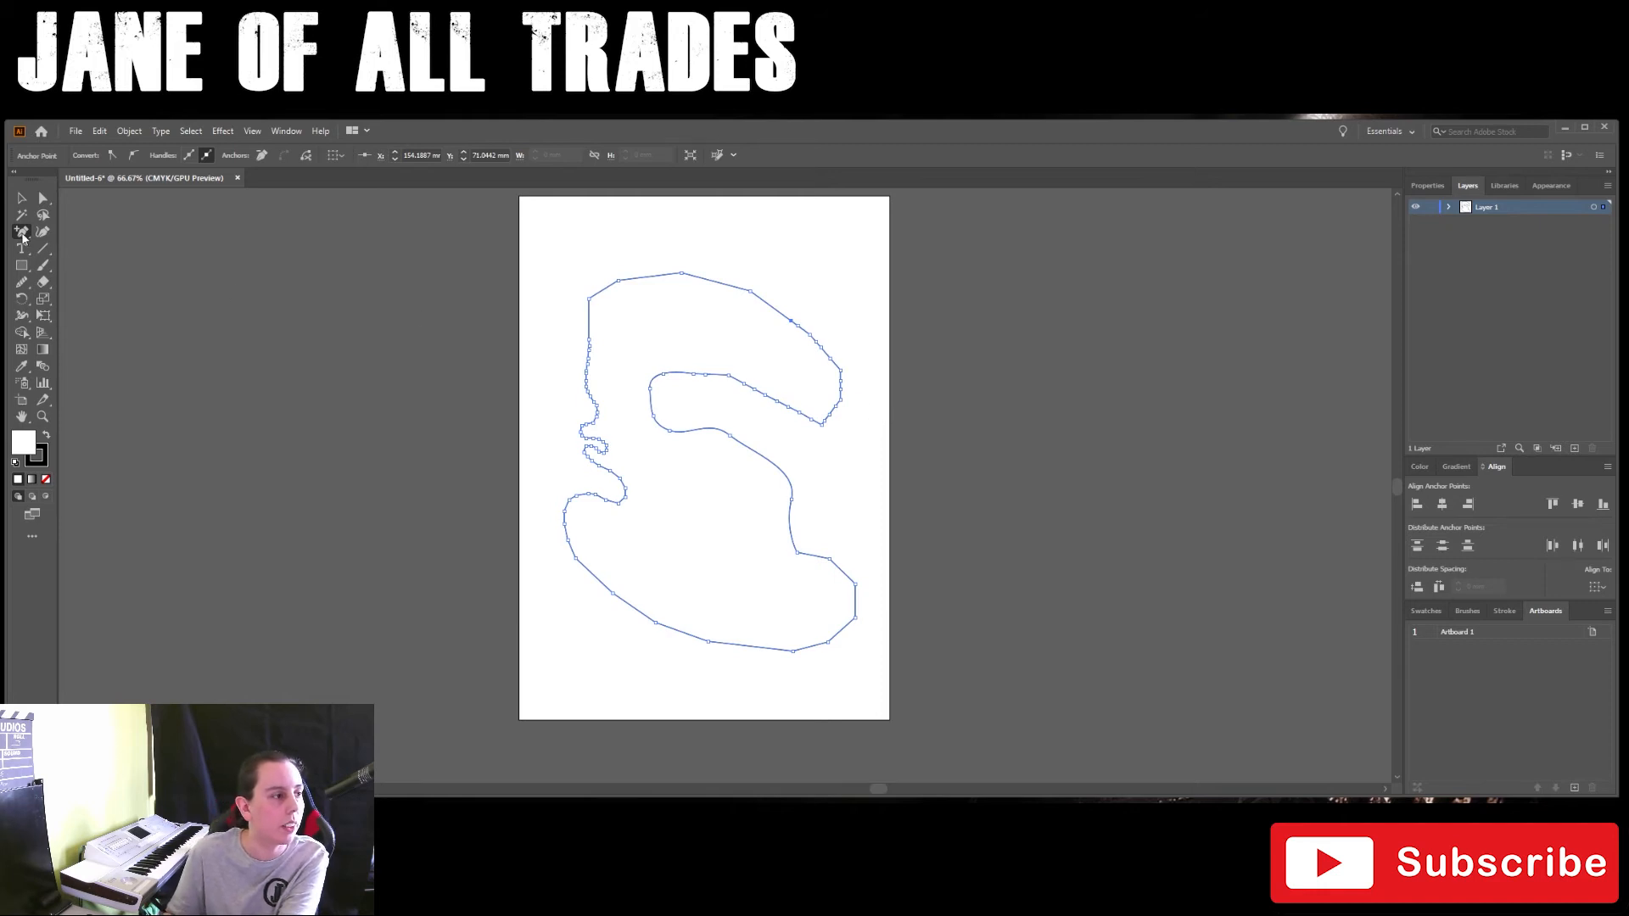
Step: Round off the right end of the upper arm with the Smooth tool, from its upper edge around to its lower edge
left_click(23, 234)
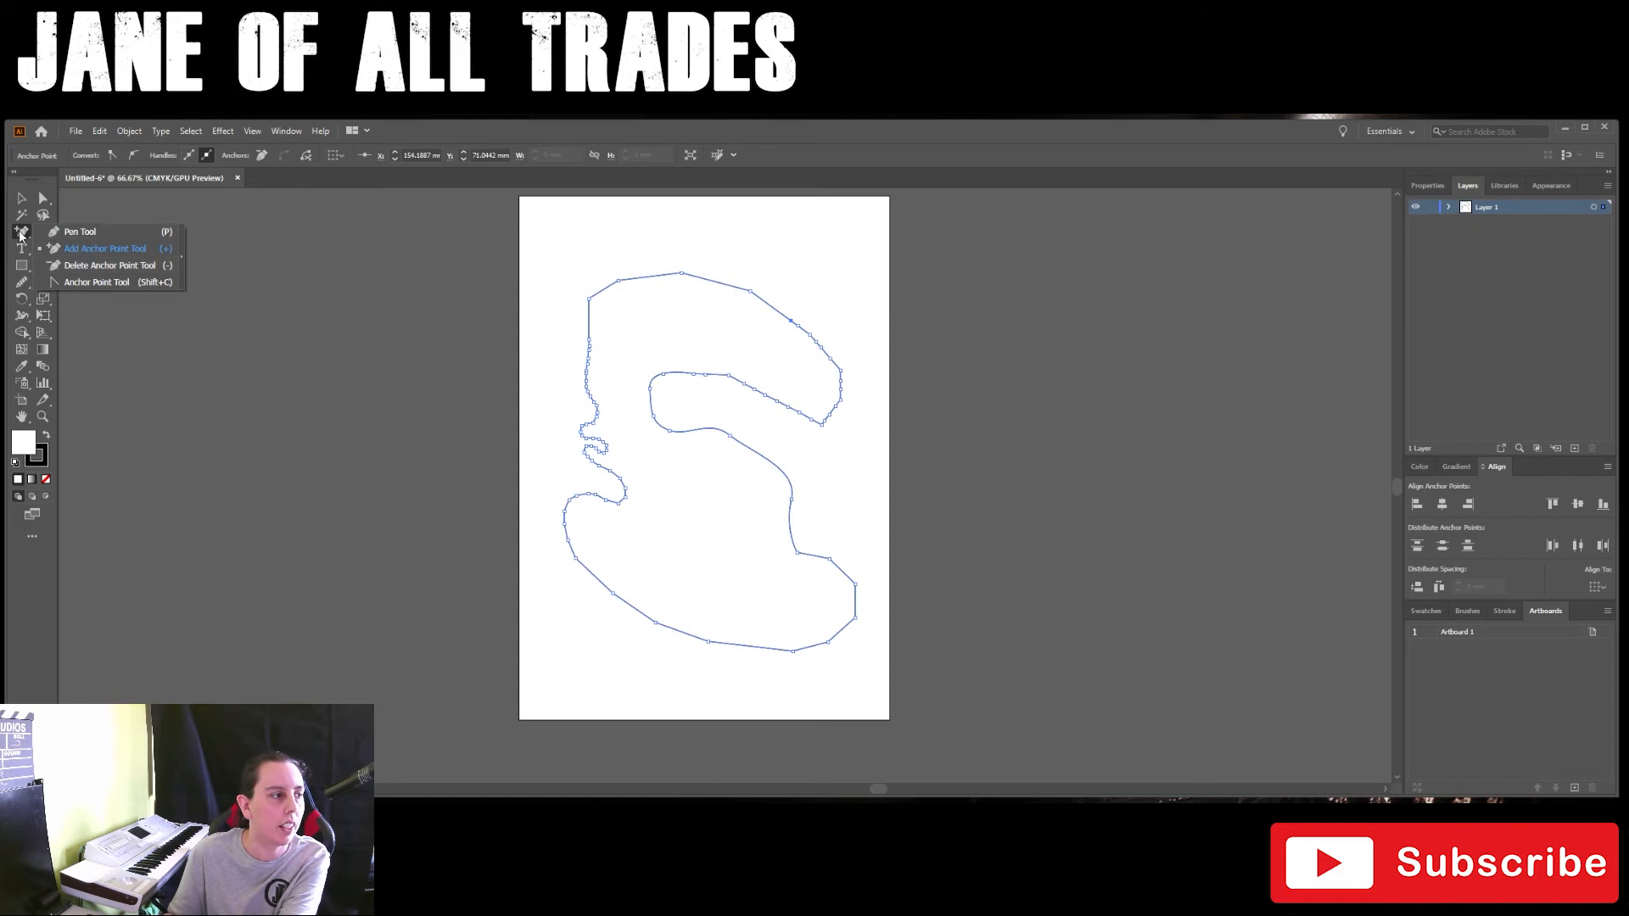
left_click(73, 248)
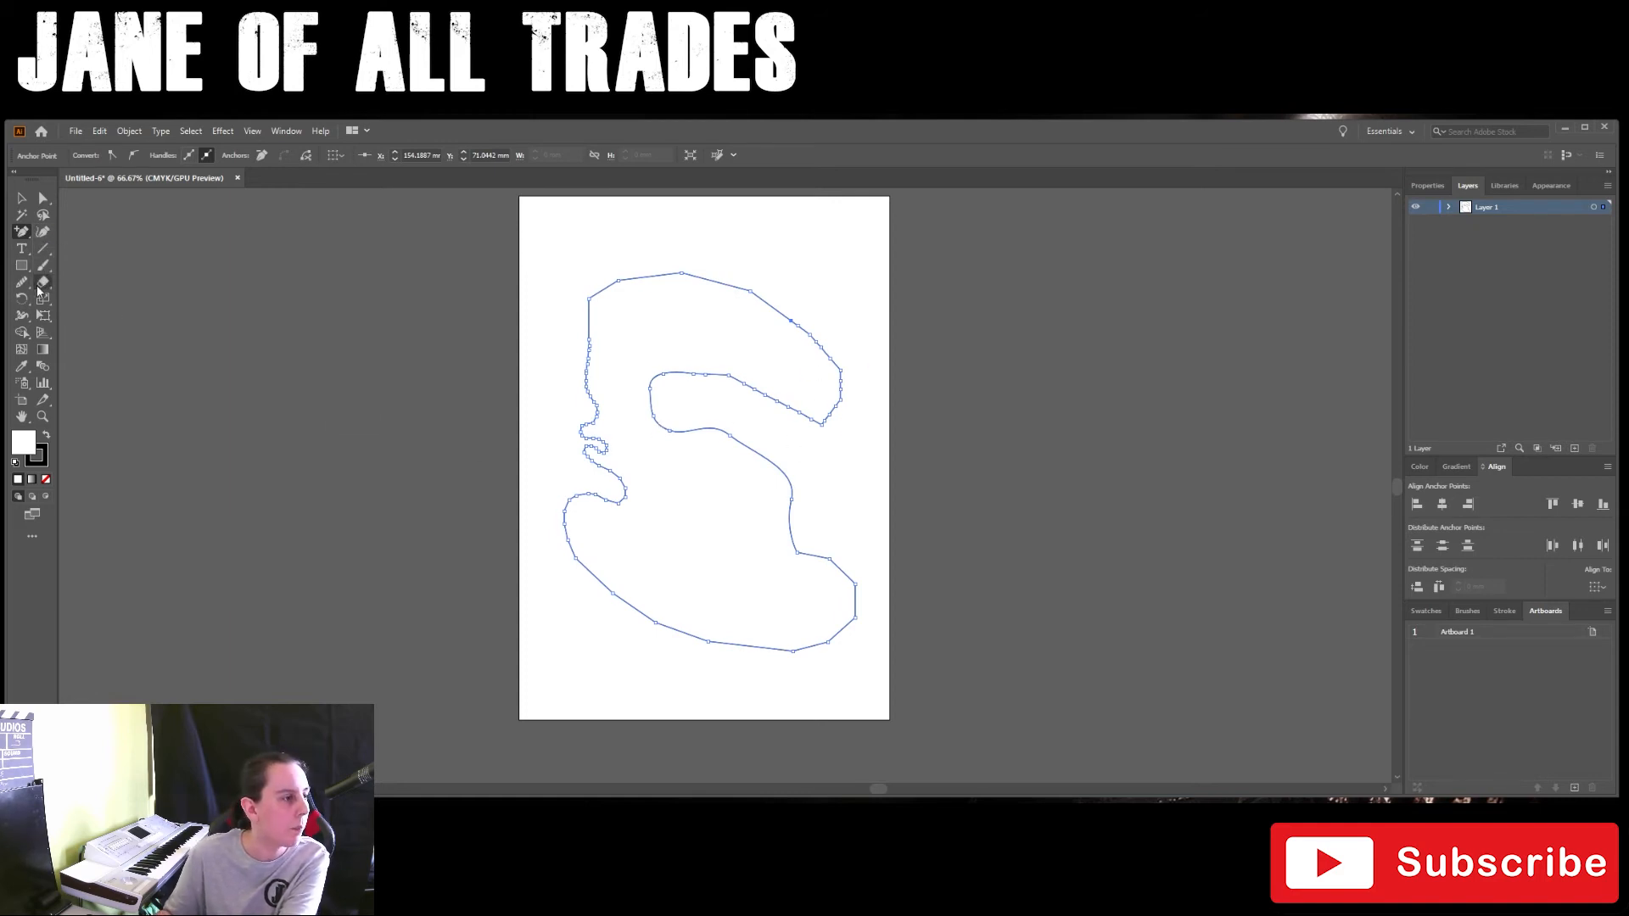
mouse_move(23, 287)
left_mouse_down()
mouse_move(59, 283)
mouse_move(107, 318)
left_mouse_up()
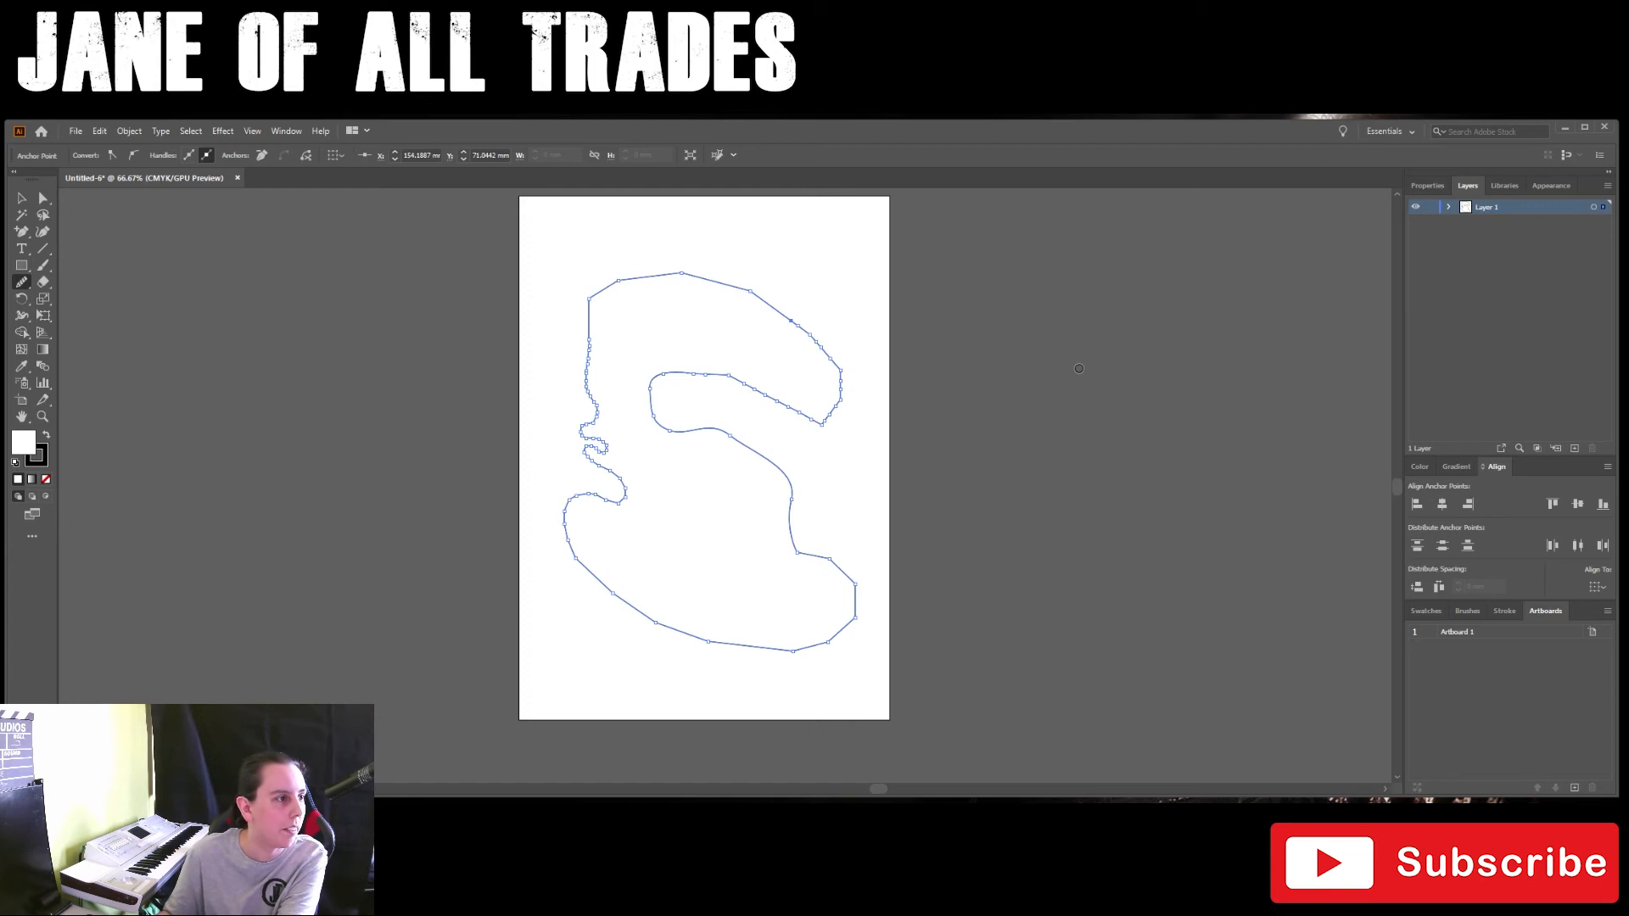
left_click(134, 158)
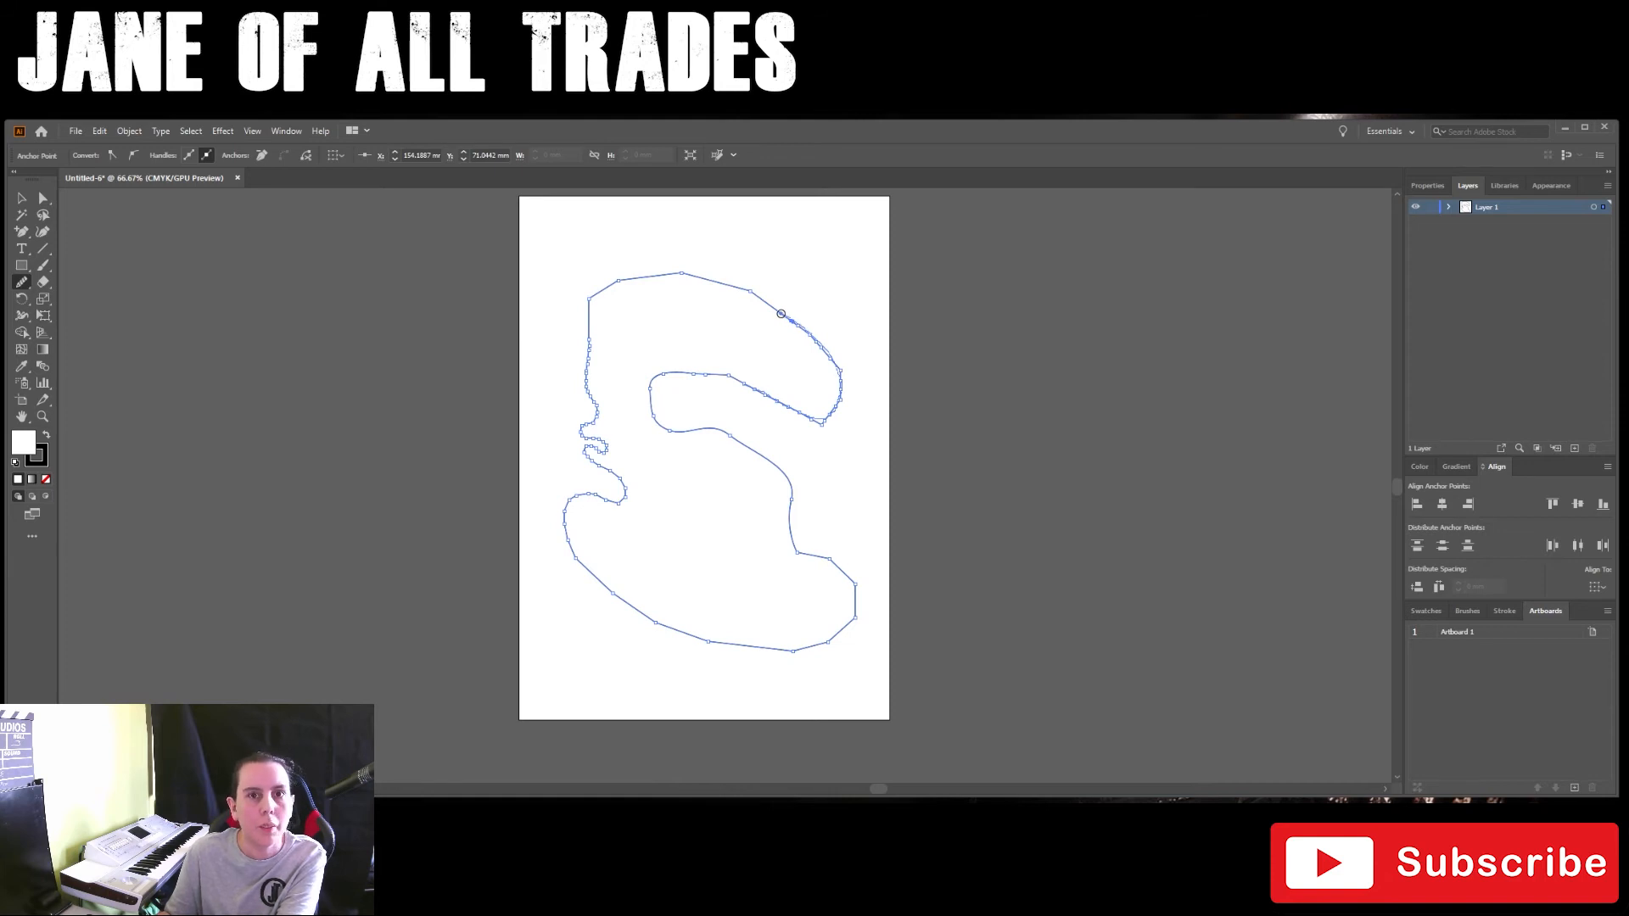
left_click_drag(780, 314, 780, 314)
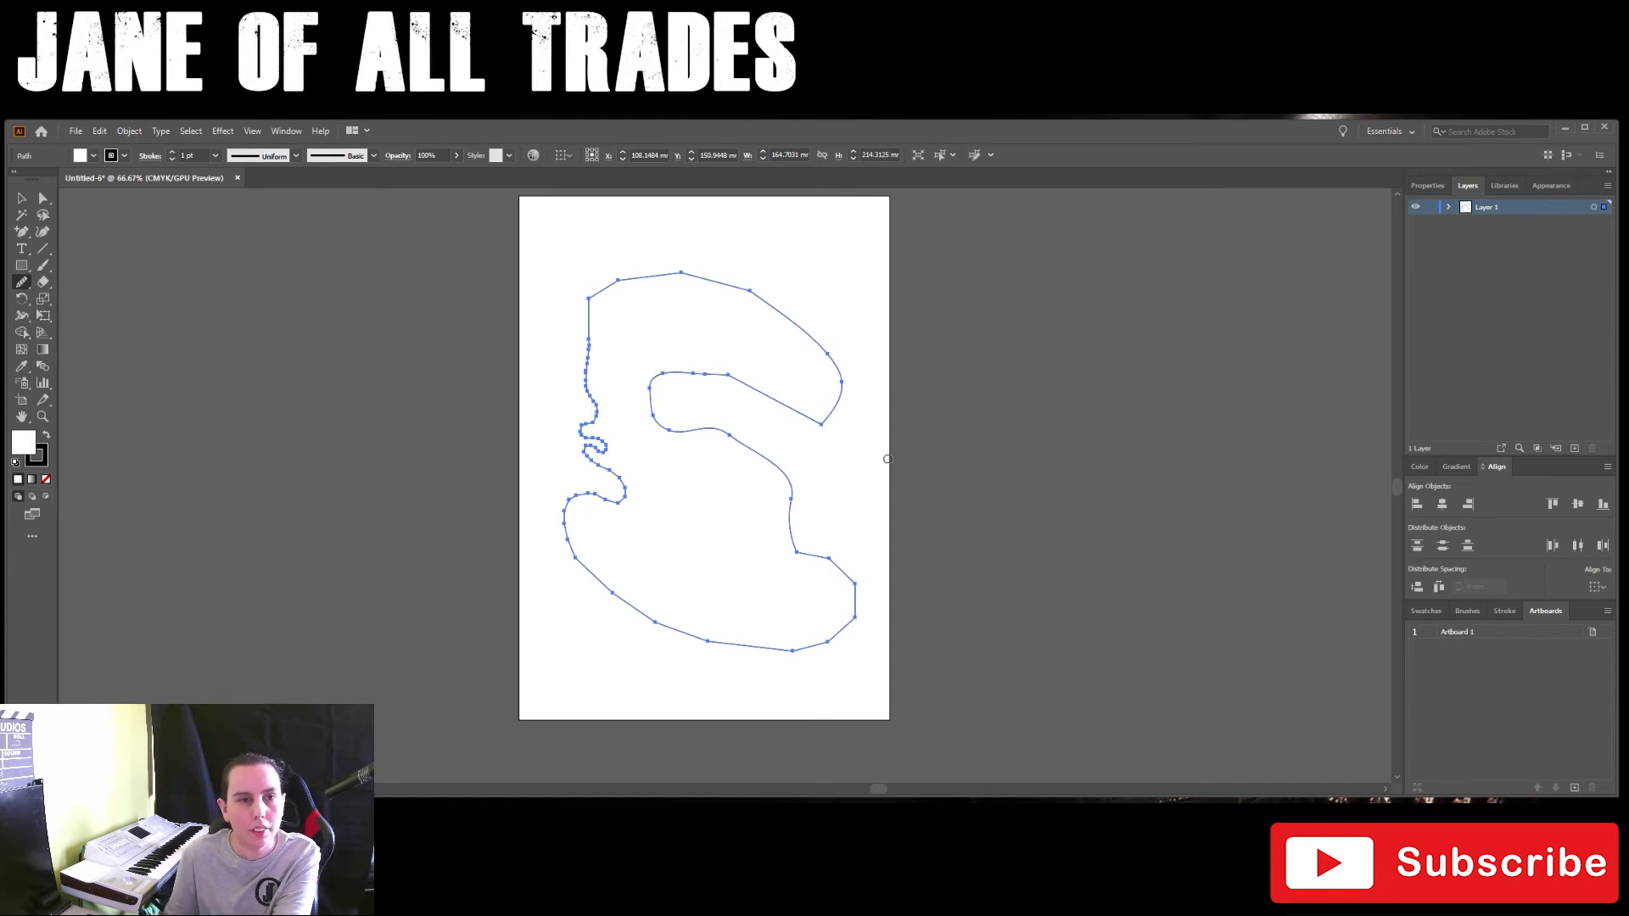
mouse_move(816, 342)
left_mouse_down()
mouse_move(845, 377)
mouse_move(842, 410)
mouse_move(792, 408)
mouse_move(836, 371)
mouse_move(816, 420)
mouse_move(799, 417)
mouse_move(835, 416)
mouse_move(843, 400)
mouse_move(785, 406)
left_mouse_up()
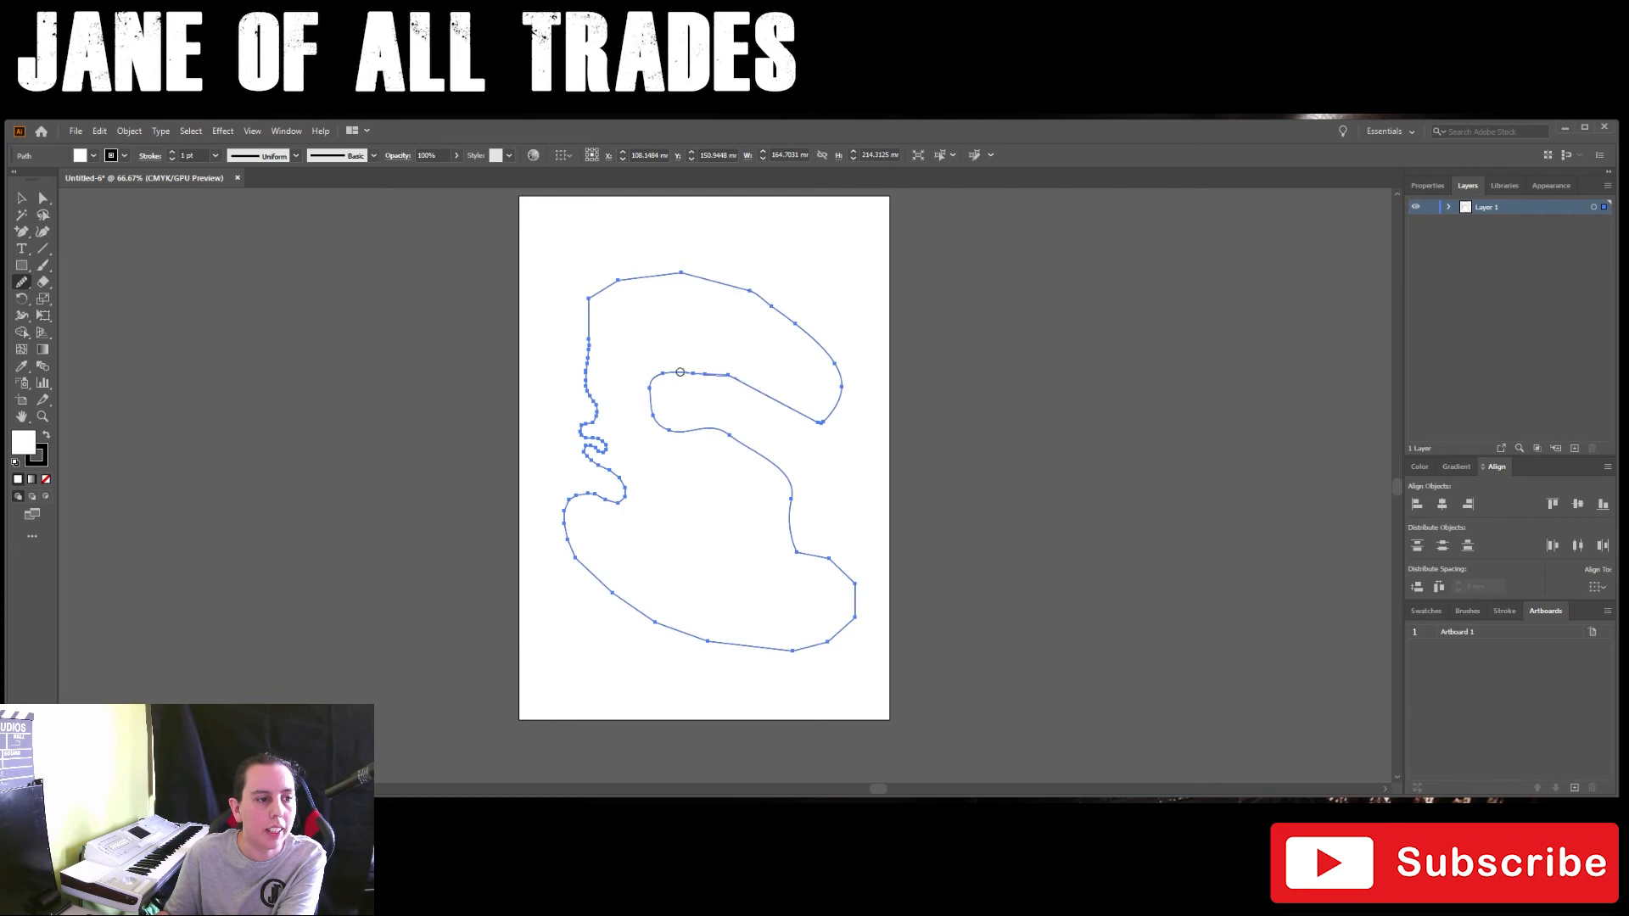
Step: Smooth the inner bend, the edge descending from it and the lower-right bulge
mouse_move(651, 399)
left_mouse_down()
mouse_move(718, 428)
mouse_move(684, 369)
mouse_move(659, 375)
mouse_move(654, 402)
mouse_move(671, 427)
mouse_move(709, 429)
mouse_move(677, 374)
mouse_move(648, 381)
mouse_move(652, 420)
mouse_move(723, 430)
left_mouse_up()
left_click_drag(740, 443, 808, 547)
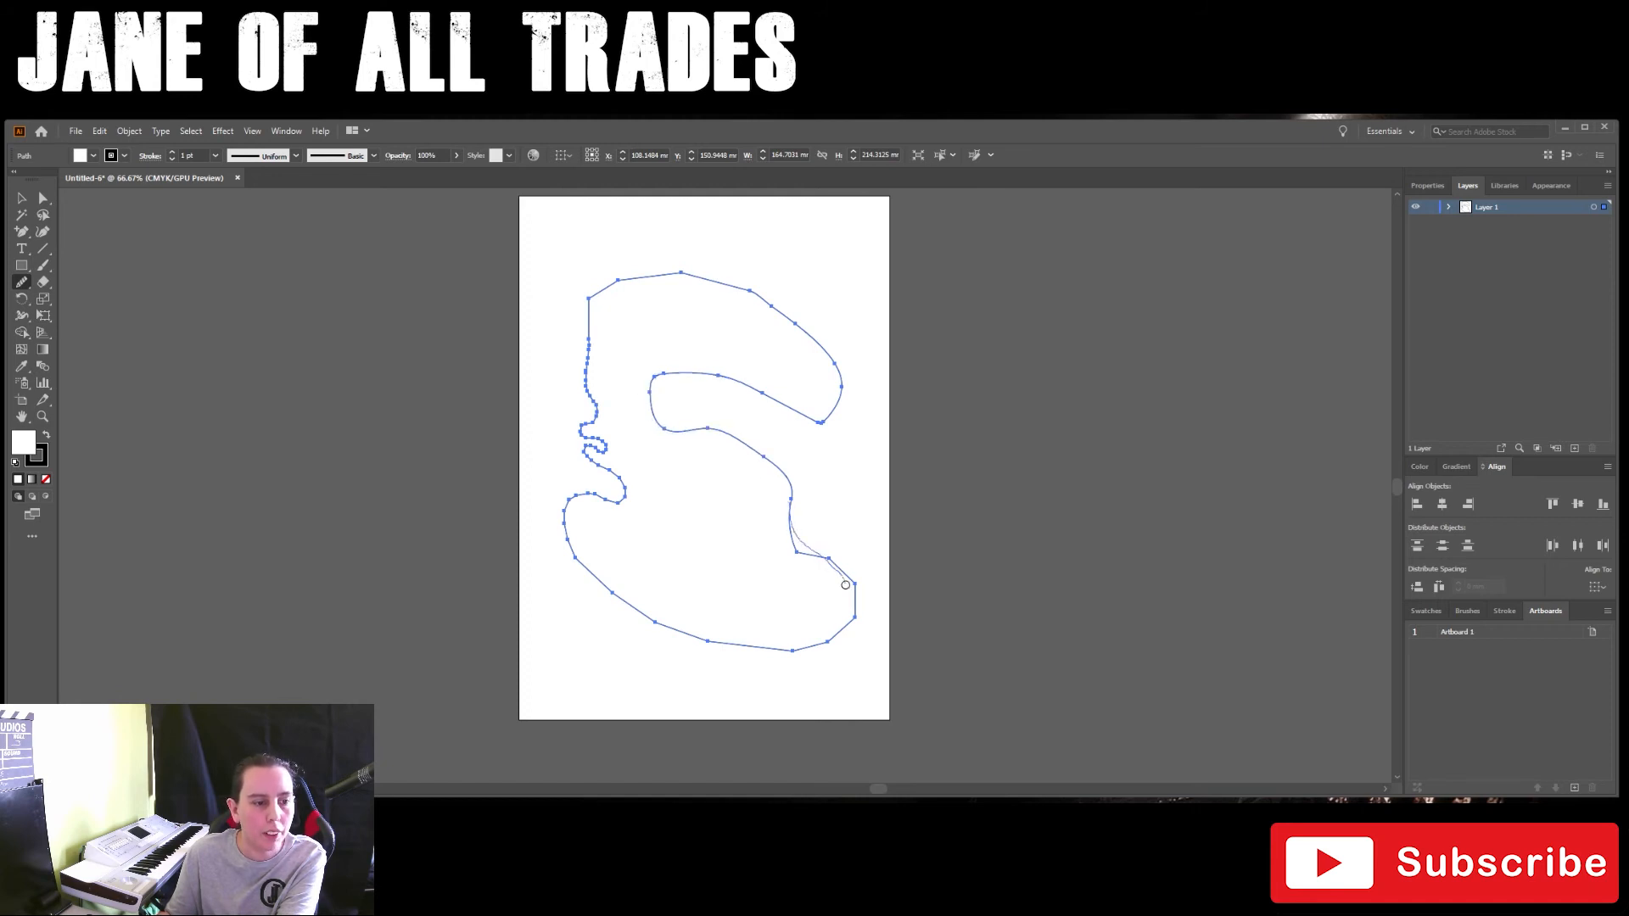
left_click_drag(838, 627, 821, 637)
mouse_move(794, 537)
left_mouse_down()
mouse_move(852, 586)
mouse_move(830, 635)
left_mouse_up()
Step: Smooth the lower bulge around to the left notch, the wavy left edge and the top edge with the Smooth tool
mouse_move(792, 488)
left_mouse_down()
mouse_move(783, 520)
mouse_move(822, 557)
mouse_move(793, 508)
mouse_move(799, 548)
mouse_move(842, 574)
mouse_move(798, 515)
mouse_move(848, 612)
mouse_move(788, 647)
mouse_move(733, 649)
mouse_move(639, 616)
mouse_move(569, 535)
mouse_move(571, 508)
mouse_move(627, 501)
left_mouse_up()
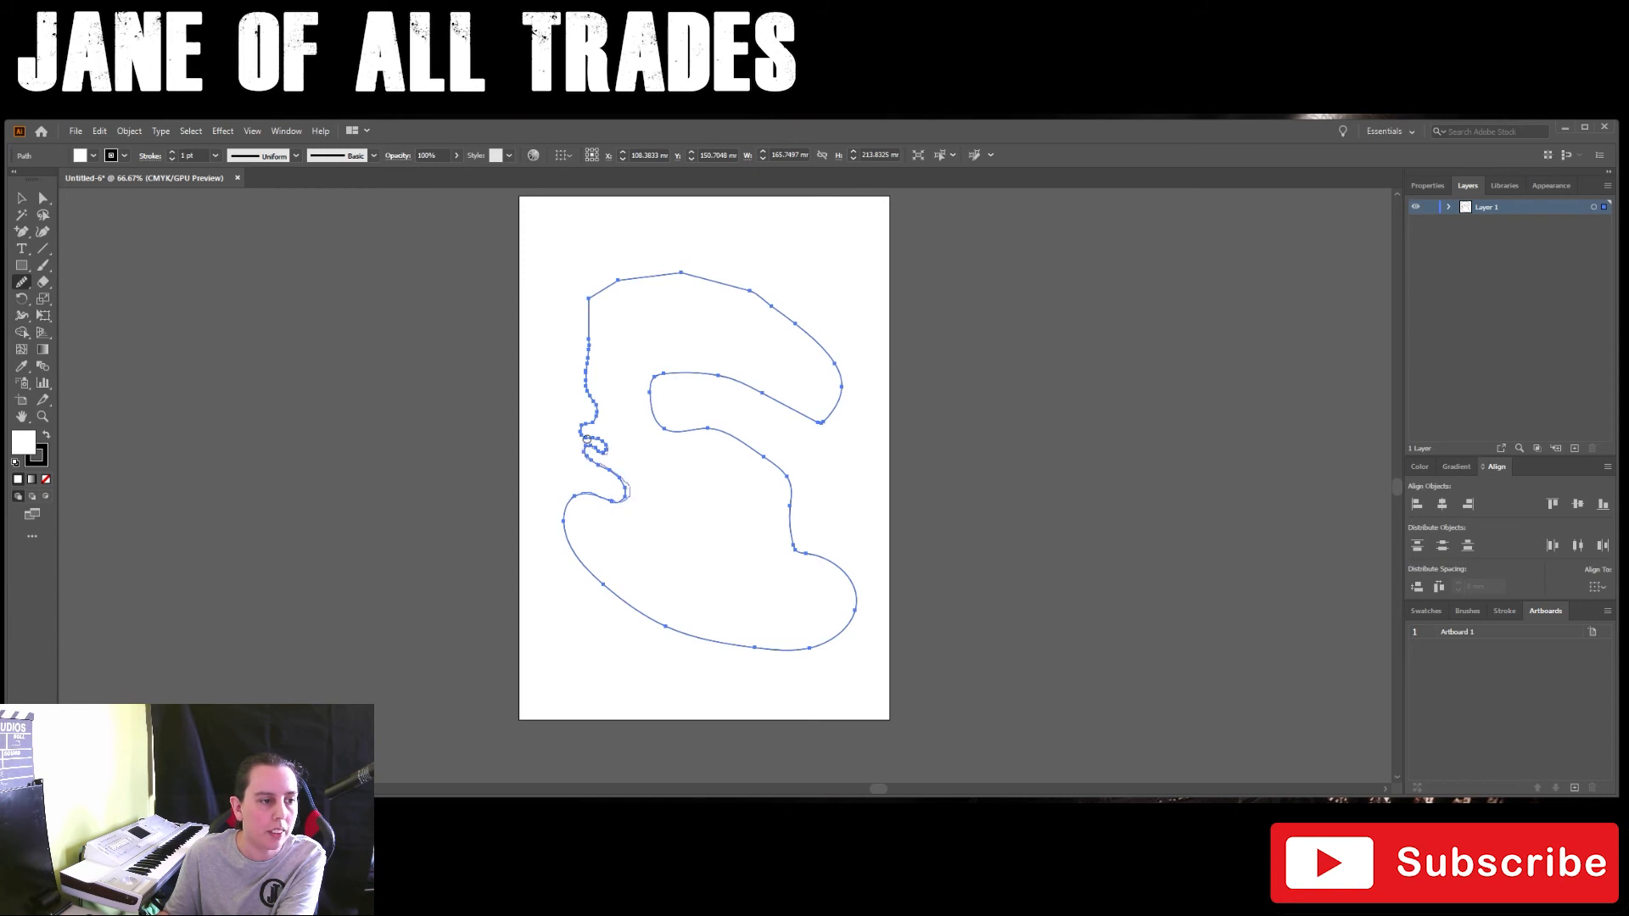
mouse_move(586, 383)
left_mouse_down()
mouse_move(595, 287)
mouse_move(632, 271)
mouse_move(719, 273)
mouse_move(791, 336)
left_mouse_up()
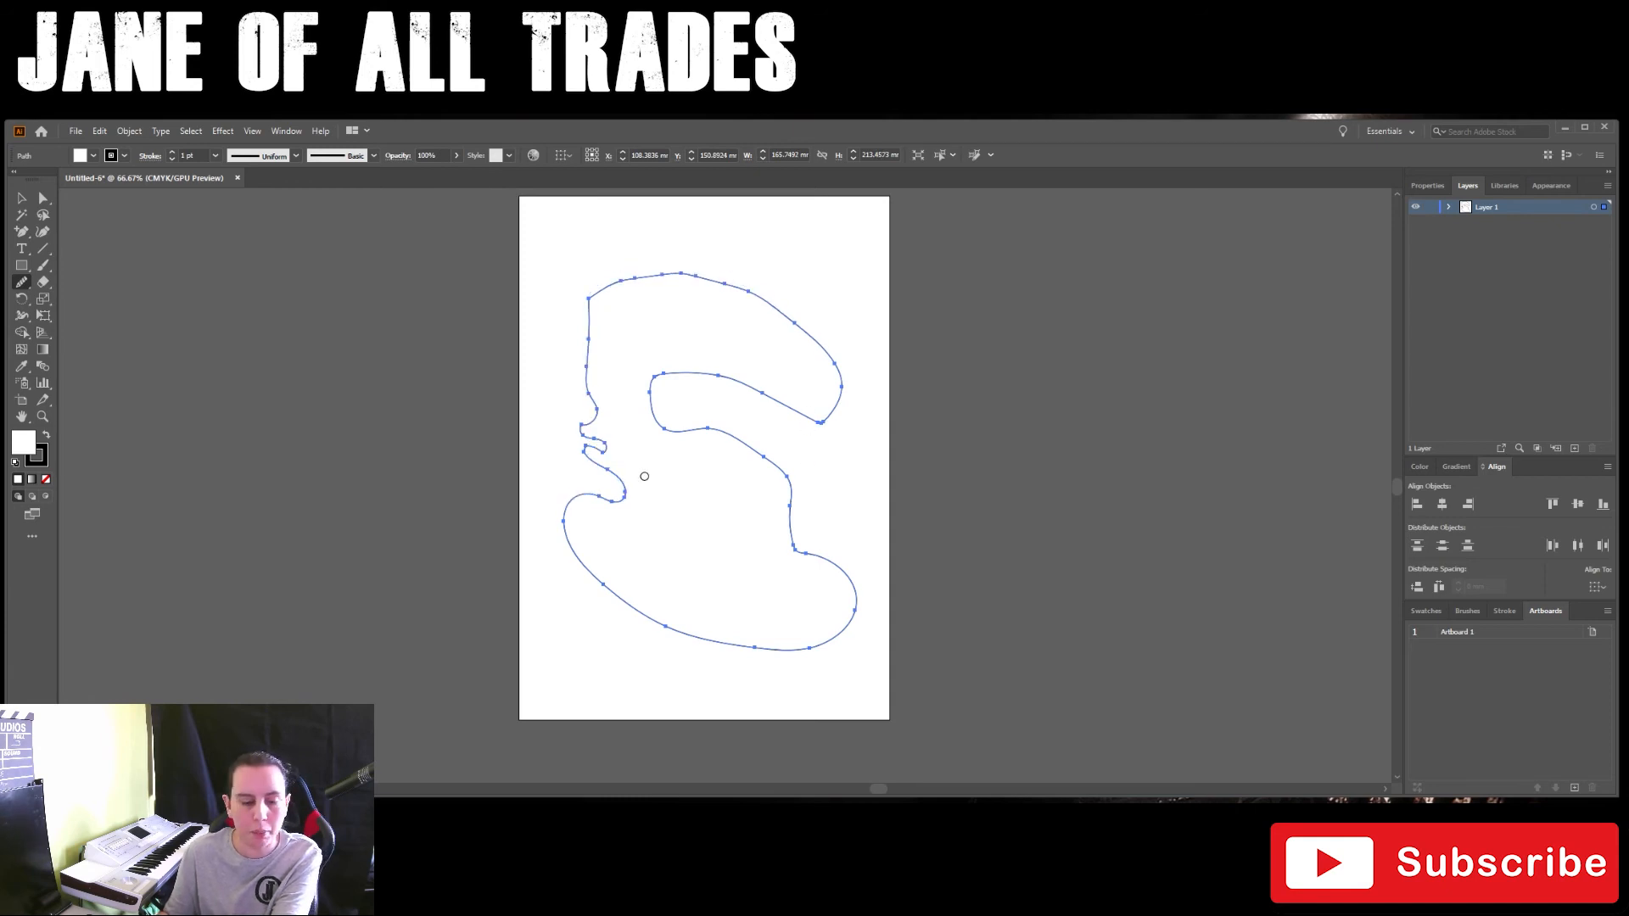
scroll(599, 483, "up", 2)
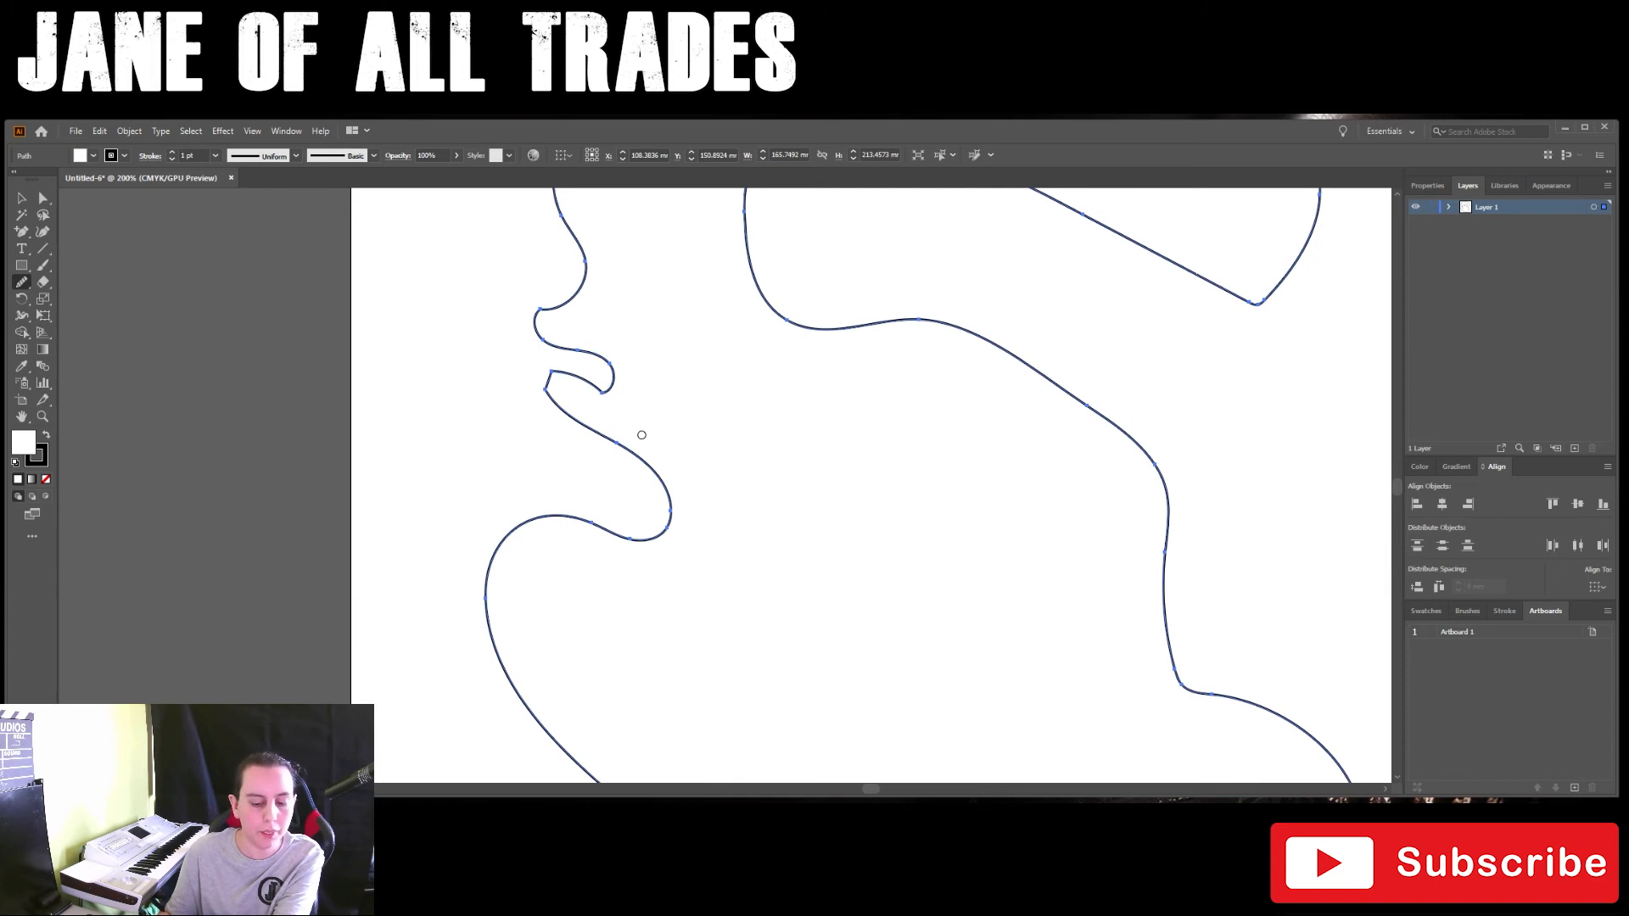
scroll(642, 435, "down", 2)
scroll(642, 435, "down", 1)
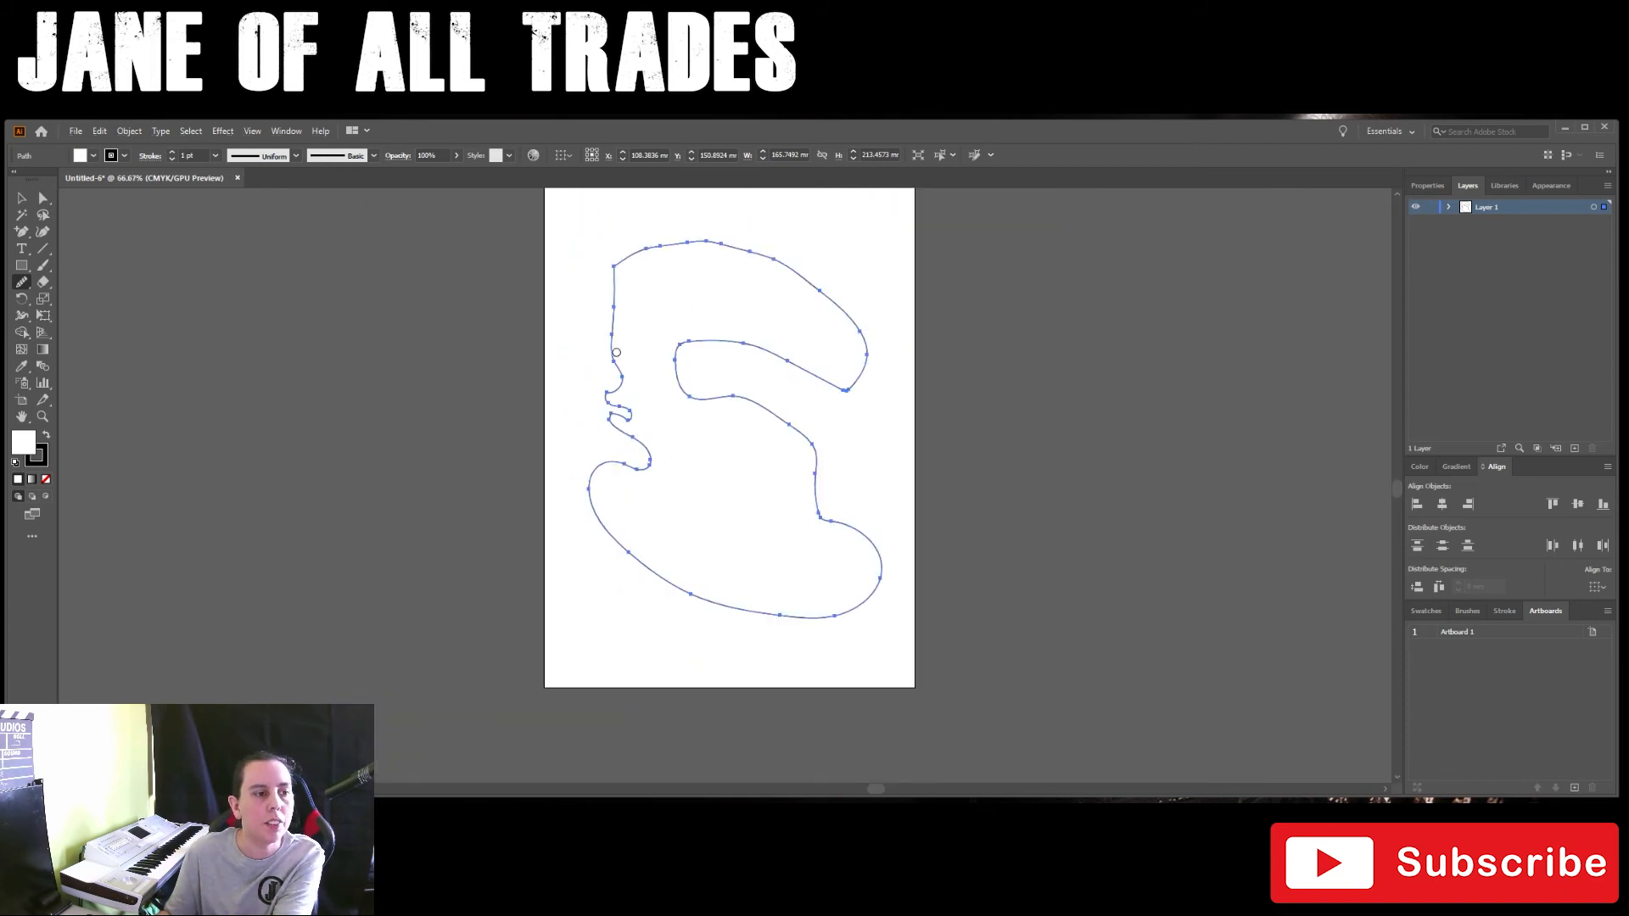
mouse_move(618, 371)
left_mouse_down()
mouse_move(606, 395)
mouse_move(647, 452)
mouse_move(630, 467)
mouse_move(628, 414)
mouse_move(604, 395)
mouse_move(630, 412)
mouse_move(611, 417)
left_mouse_up()
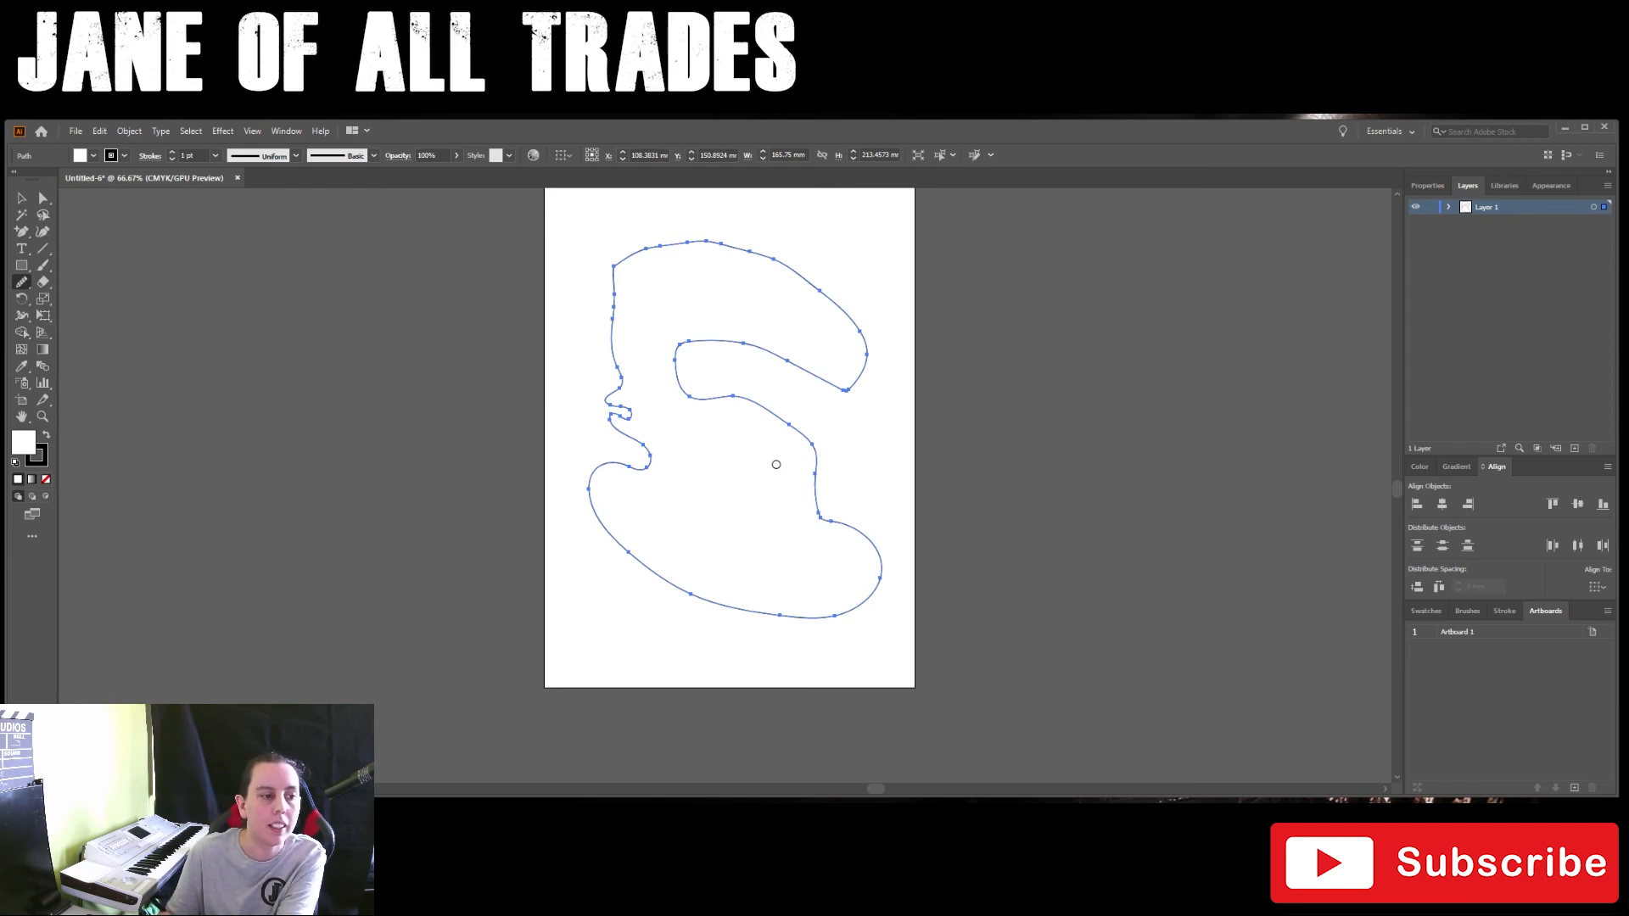
Step: Smooth the entire outline further, rounding the upper-left corner, the upper arm's tip, the inner bends and the small kinks on the left edge
mouse_move(631, 465)
left_mouse_down()
mouse_move(587, 478)
mouse_move(683, 564)
mouse_move(807, 615)
mouse_move(860, 609)
mouse_move(873, 568)
mouse_move(819, 509)
left_mouse_up()
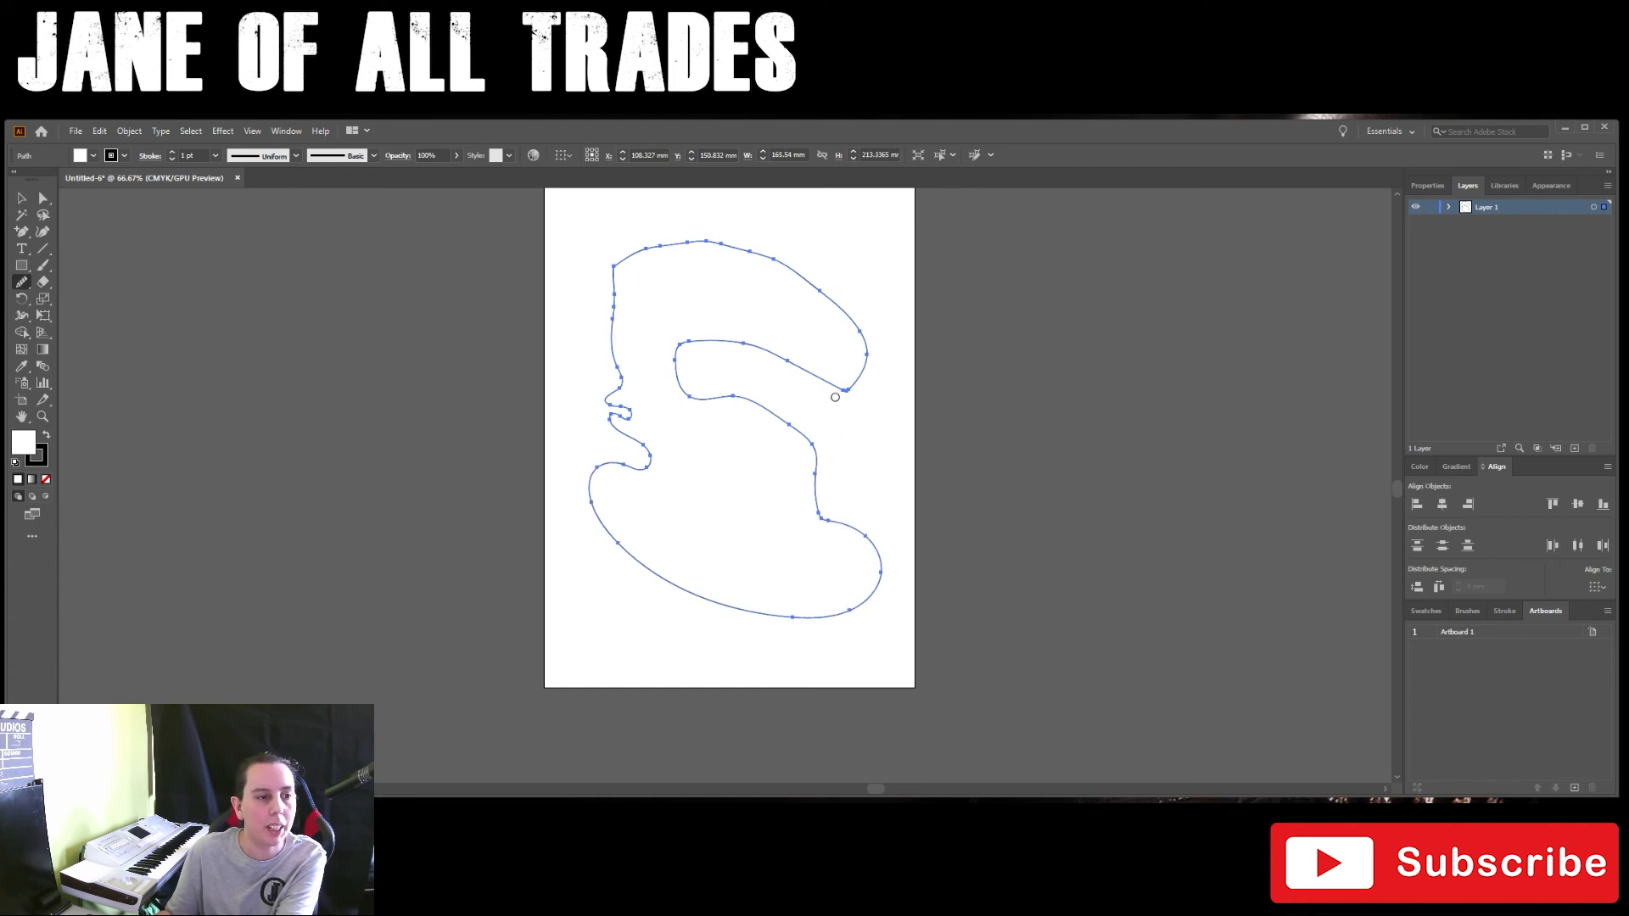
mouse_move(839, 390)
left_mouse_down()
mouse_move(675, 337)
mouse_move(667, 386)
mouse_move(789, 429)
mouse_move(824, 526)
mouse_move(881, 567)
left_mouse_up()
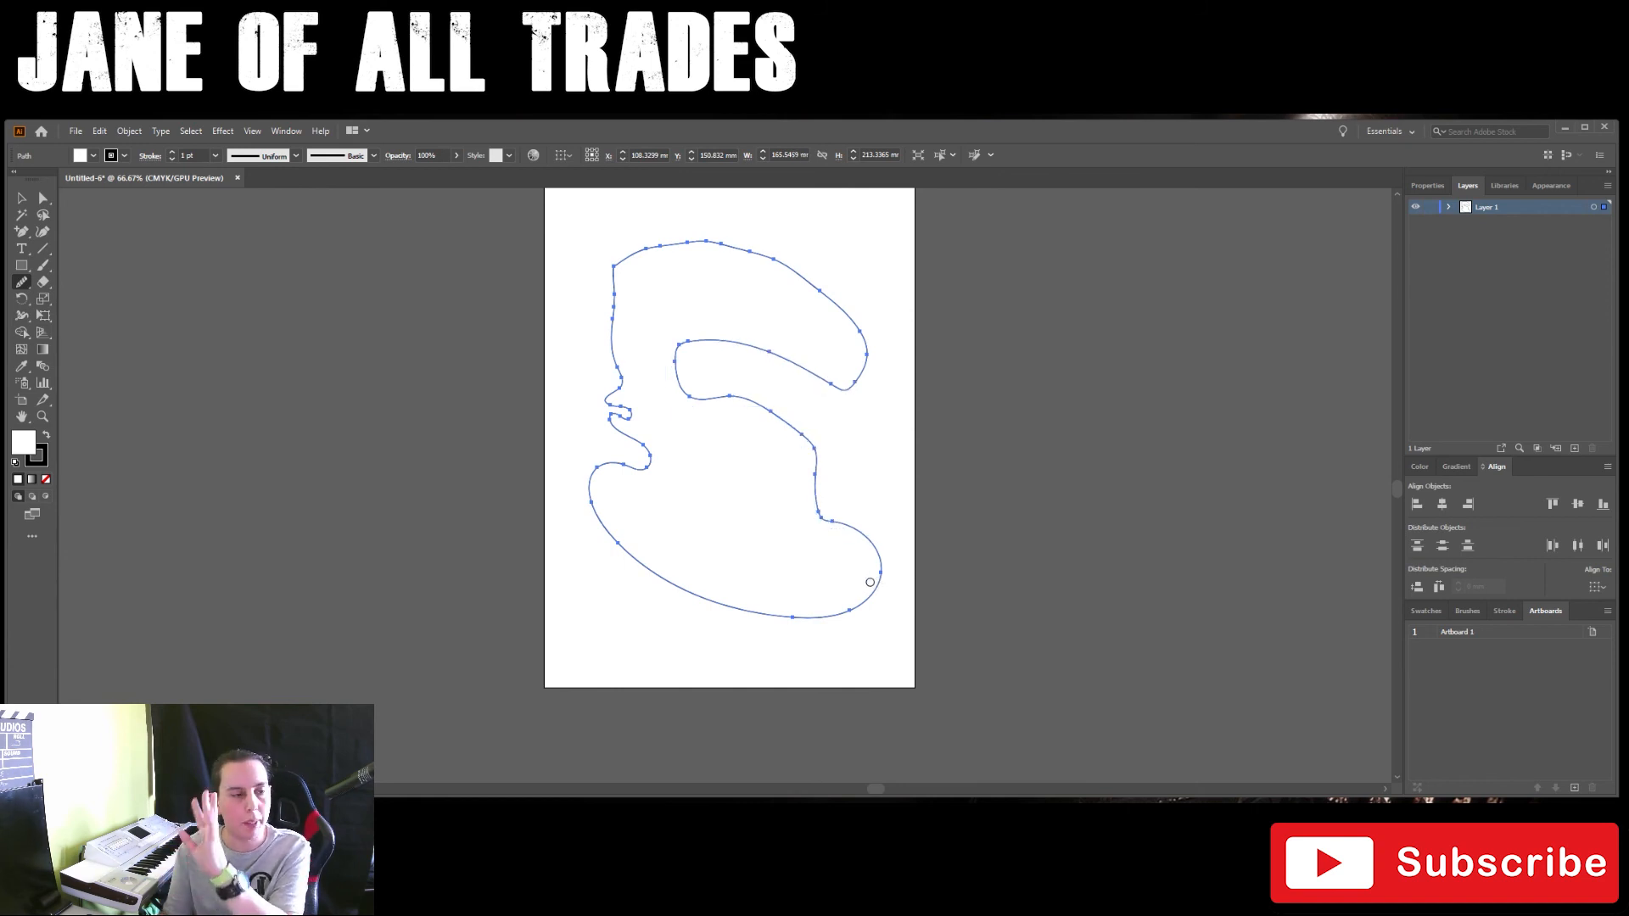
mouse_move(820, 489)
left_mouse_down()
mouse_move(793, 433)
mouse_move(699, 395)
mouse_move(782, 353)
mouse_move(827, 368)
mouse_move(859, 341)
mouse_move(821, 294)
mouse_move(679, 240)
mouse_move(619, 280)
mouse_move(616, 335)
left_mouse_up()
mouse_move(622, 260)
left_mouse_down()
mouse_move(606, 416)
mouse_move(608, 309)
mouse_move(631, 247)
mouse_move(666, 245)
mouse_move(607, 299)
mouse_move(617, 341)
mouse_move(604, 303)
mouse_move(613, 343)
mouse_move(598, 333)
left_mouse_up()
mouse_move(700, 341)
left_mouse_down()
mouse_move(787, 424)
mouse_move(816, 515)
mouse_move(882, 554)
mouse_move(871, 610)
mouse_move(801, 601)
left_mouse_up()
left_click_drag(614, 390, 661, 463)
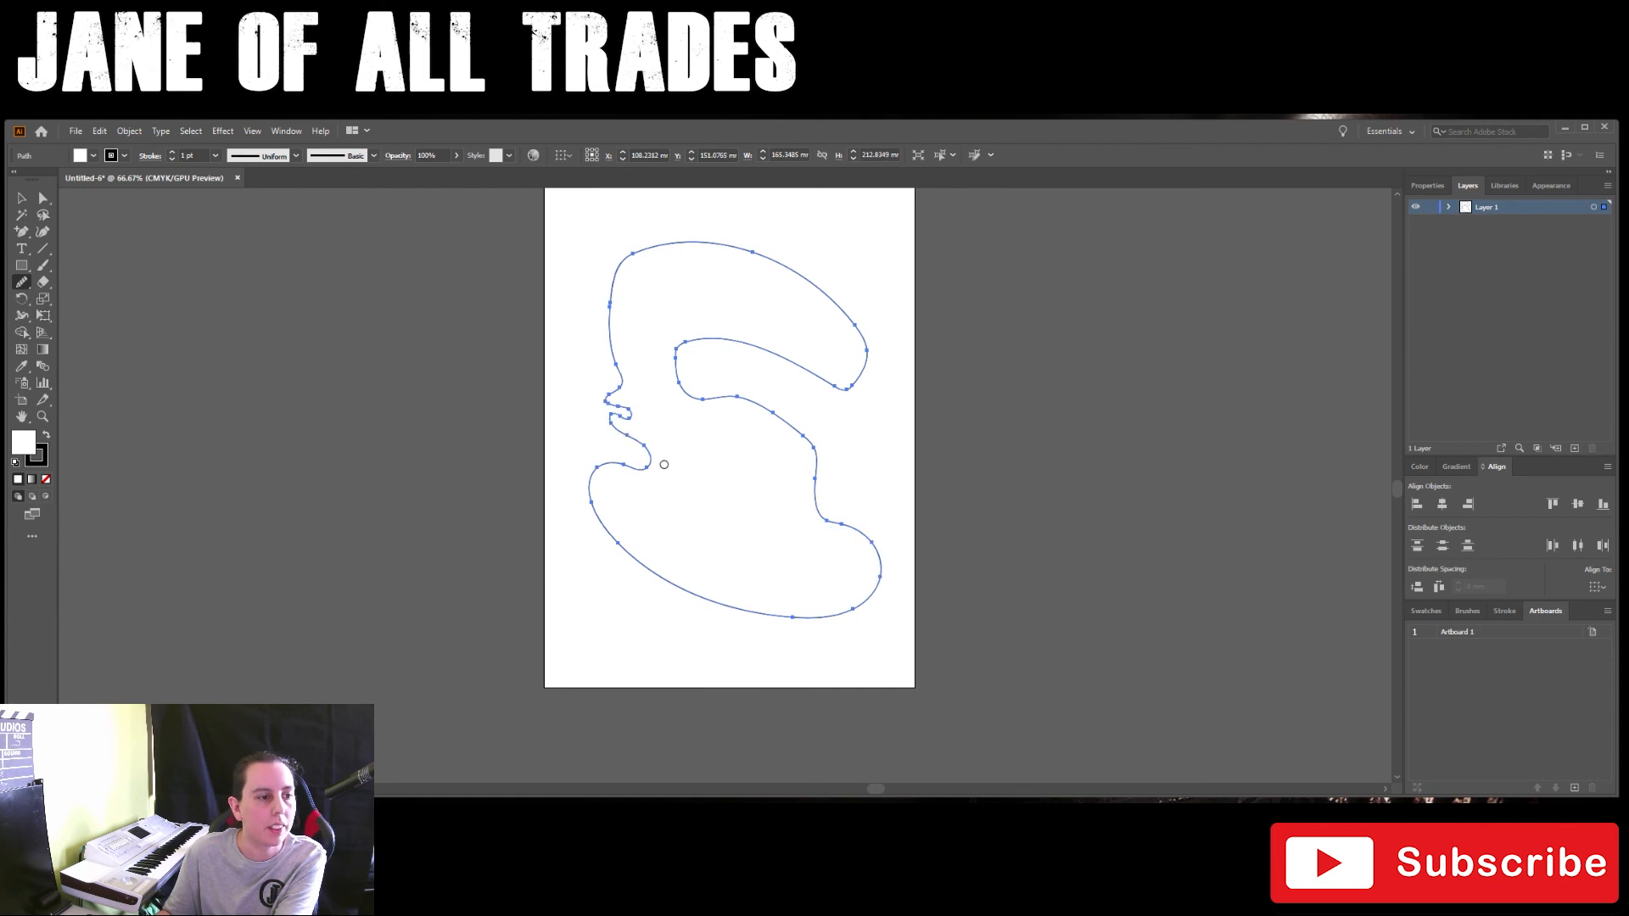
mouse_move(620, 374)
left_mouse_down()
mouse_move(662, 466)
mouse_move(579, 357)
mouse_move(646, 364)
mouse_move(613, 398)
mouse_move(631, 416)
mouse_move(611, 395)
mouse_move(635, 363)
left_mouse_up()
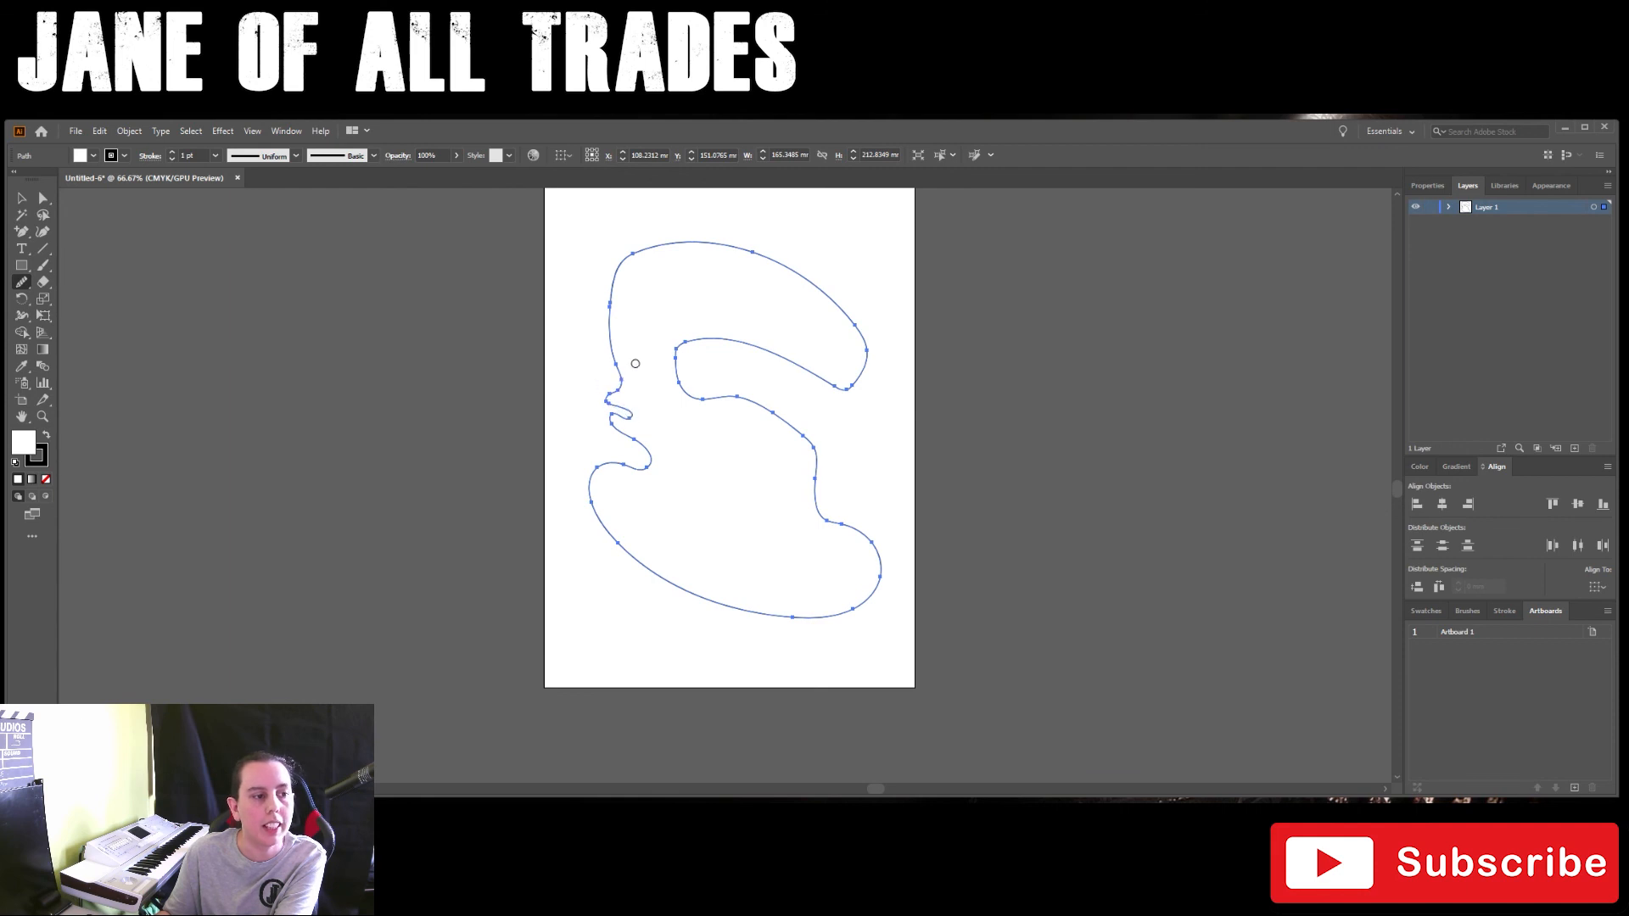